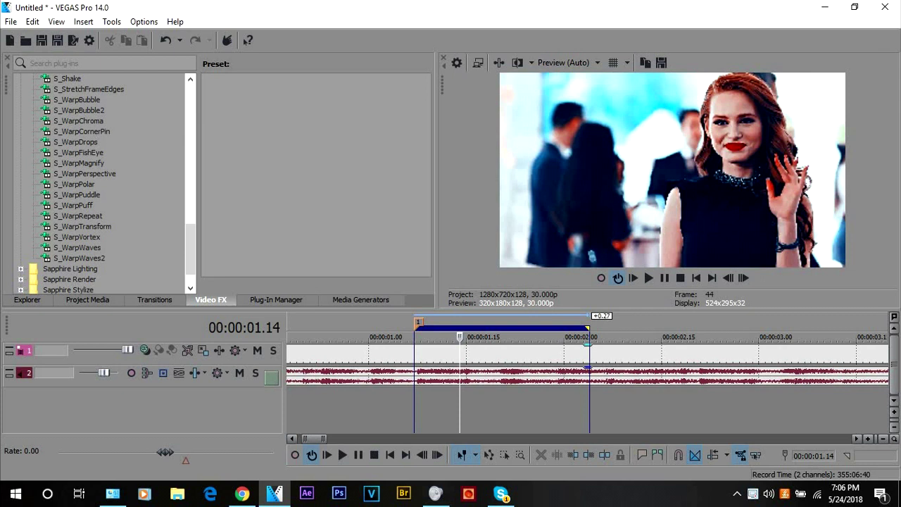
Jump the playhead back to the loop region's start at 00:00:01.07.
{"action": "left_click", "coordinate": [418, 324]}
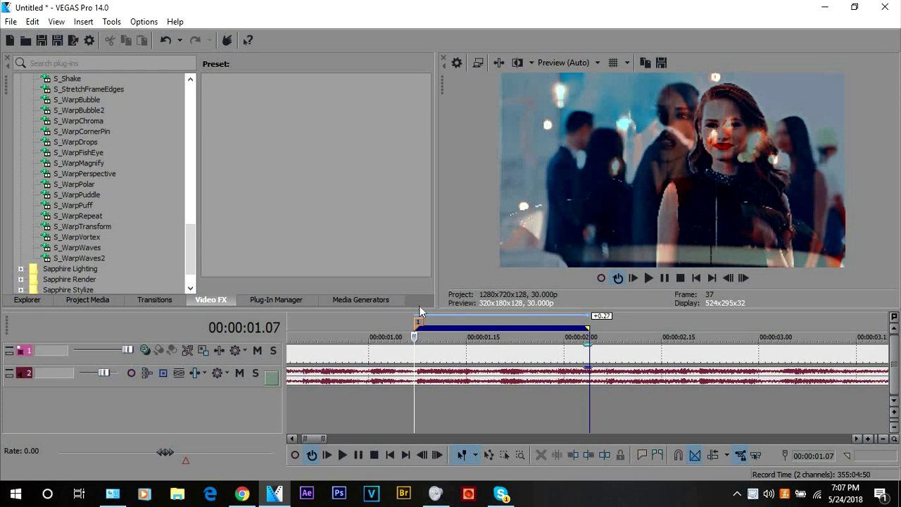
{"action": "right_click", "coordinate": [434, 387]}
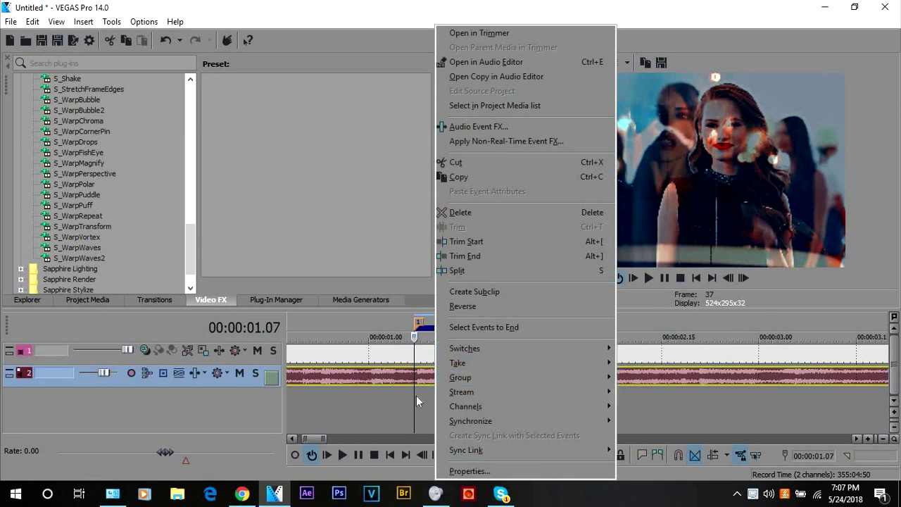
Insert a new top video track and place a (Legacy) Text generator event on it.
{"action": "key", "text": "Escape"}
{"action": "key", "text": "ctrl+shift+q"}
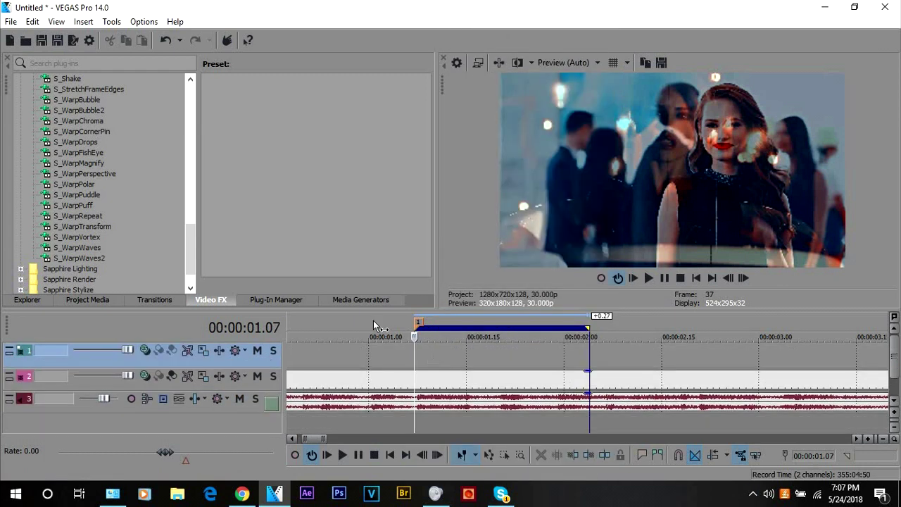
{"action": "left_click", "coordinate": [370, 302]}
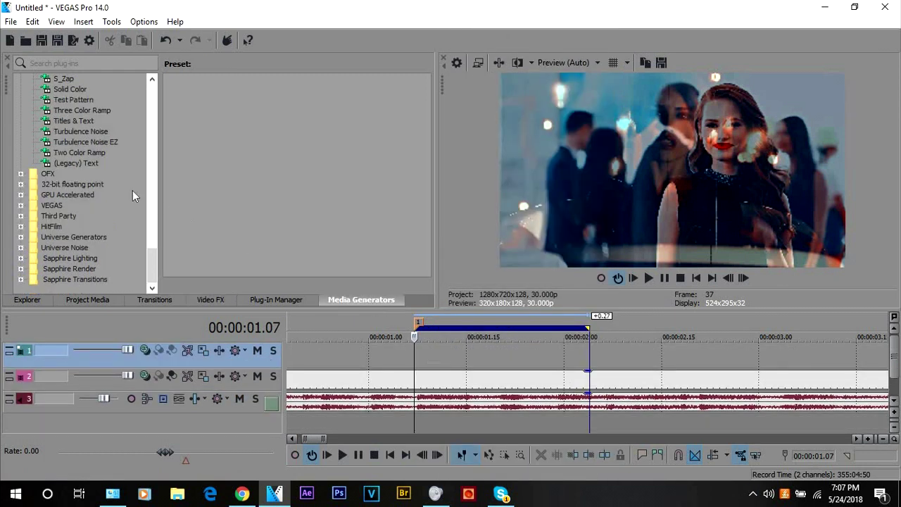
{"action": "left_click_drag", "start_coordinate": [92, 162], "coordinate": [452, 360]}
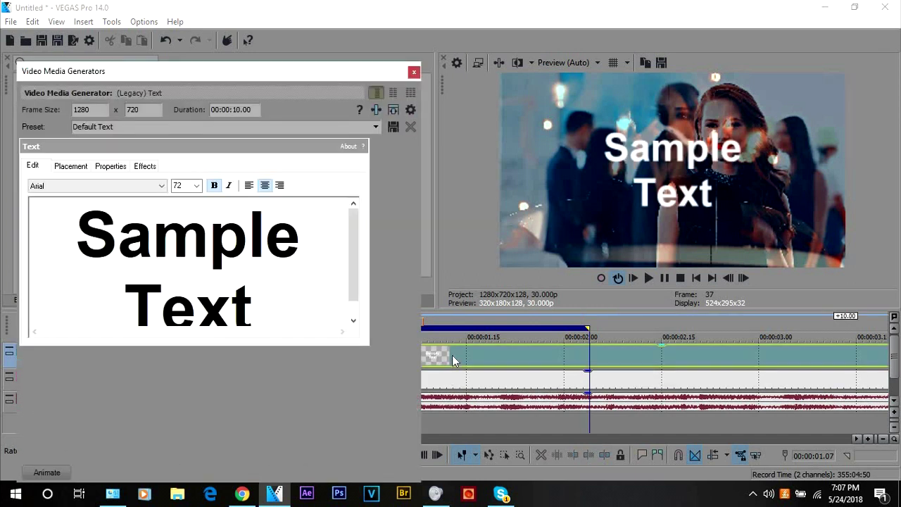
Trim the Sample Text event to end at 2.00 s and select its time span.
{"action": "right_click", "coordinate": [498, 355]}
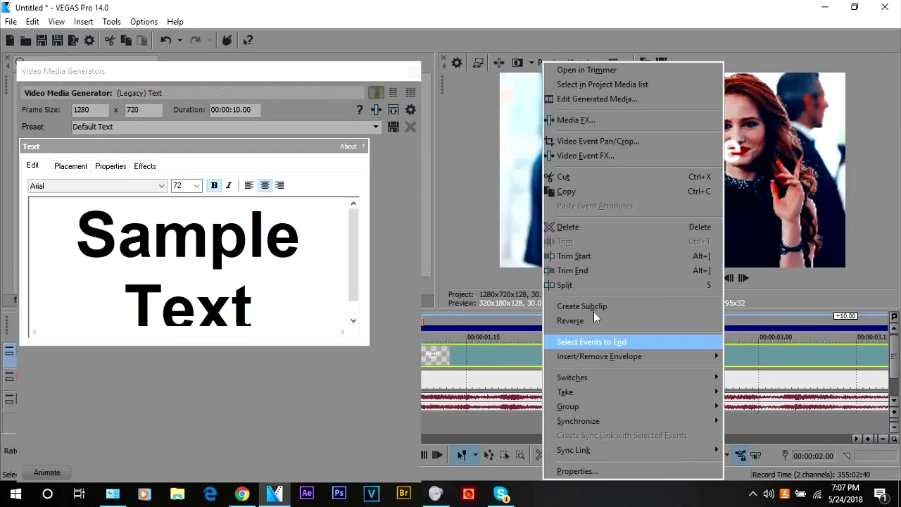
{"action": "left_click", "coordinate": [631, 269]}
{"action": "left_click", "coordinate": [413, 74]}
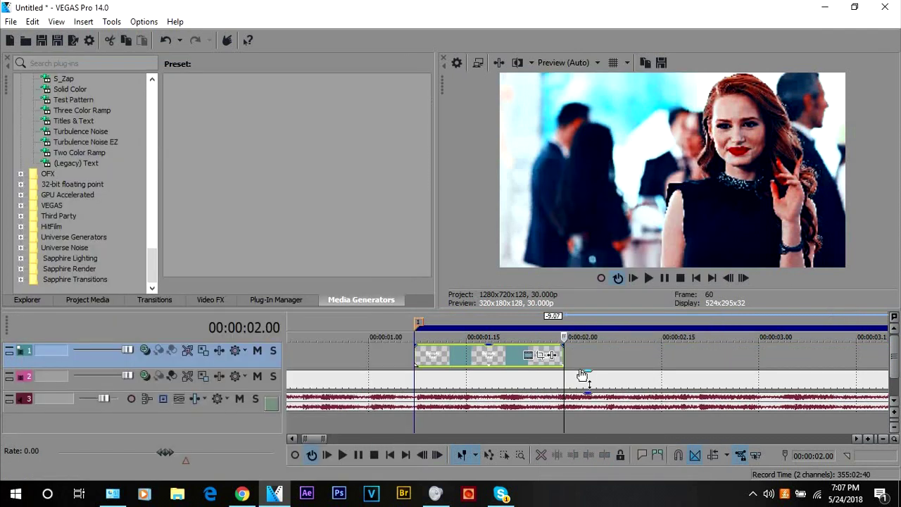
{"action": "left_click", "coordinate": [498, 359]}
{"action": "double_click", "coordinate": [498, 359]}
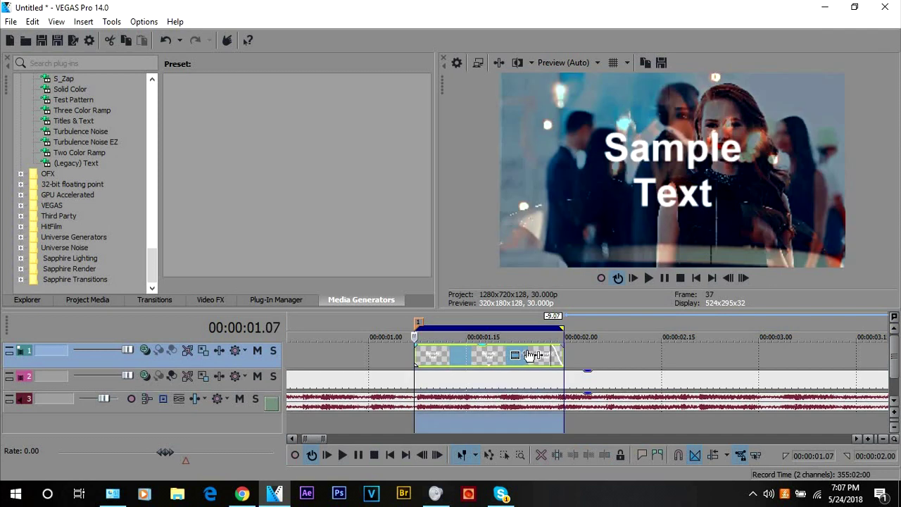
Replace the Sample Text placeholder with a non-bold uppercase H.
{"action": "left_click", "coordinate": [517, 356]}
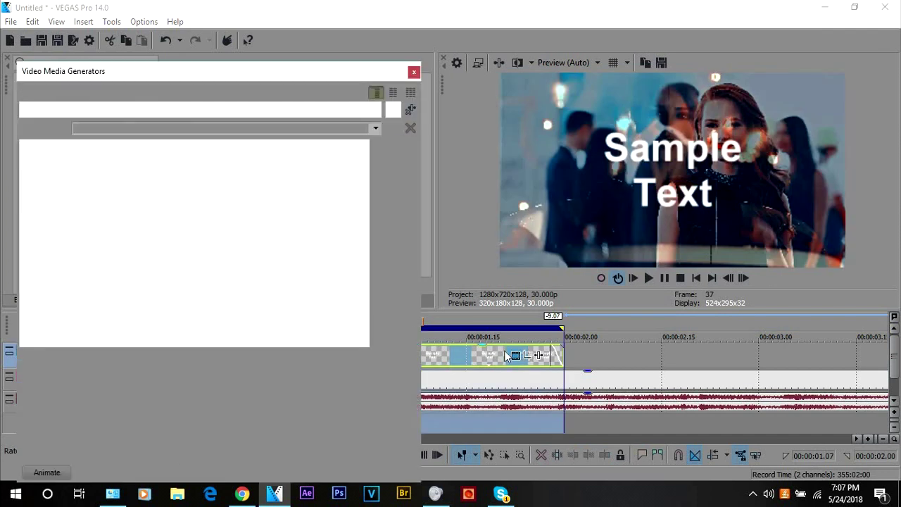
{"action": "left_click_drag", "start_coordinate": [332, 302], "coordinate": [3, 63]}
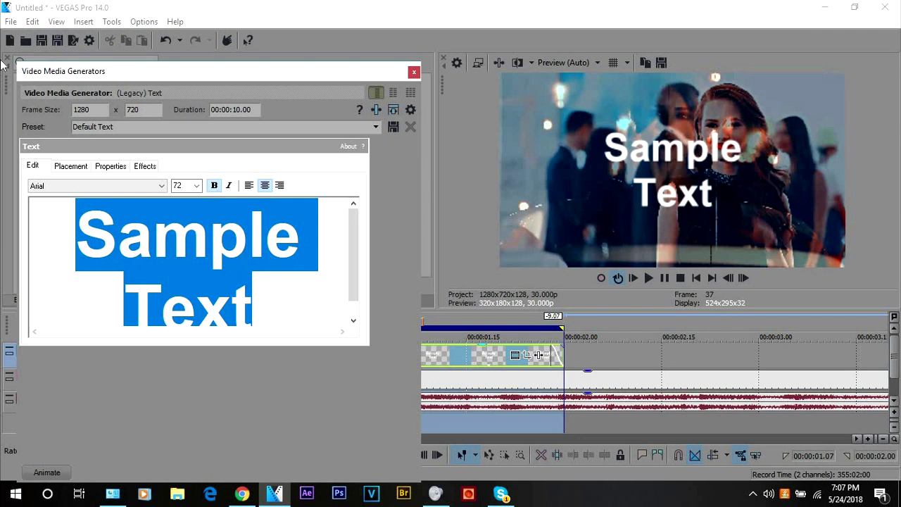
{"action": "type", "text": "h"}
{"action": "key", "text": "BackSpace"}
{"action": "type", "text": "H"}
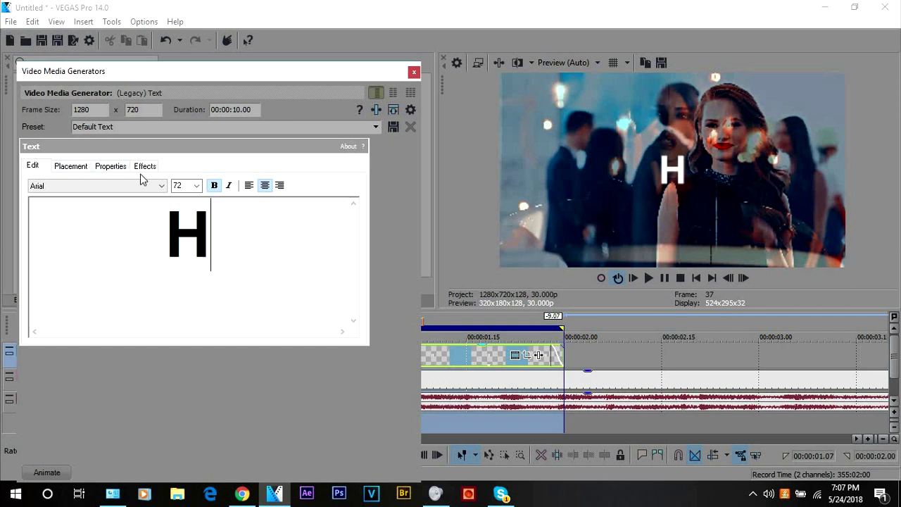
{"action": "left_click", "coordinate": [214, 185]}
Set the H's font to Long Shot and its text scaling to 3.277.
{"action": "left_click", "coordinate": [161, 185]}
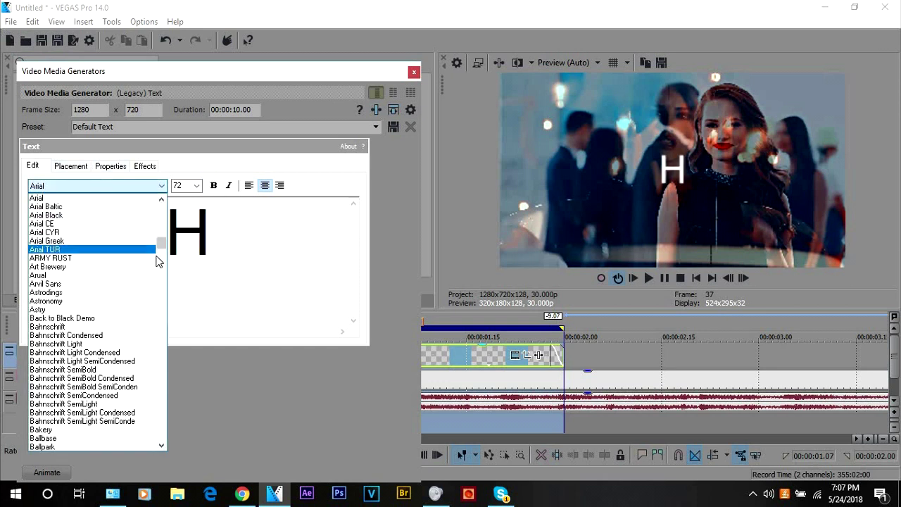
{"action": "left_click_drag", "start_coordinate": [167, 252], "coordinate": [163, 294]}
{"action": "left_click", "coordinate": [58, 282]}
{"action": "key", "text": "Down"}
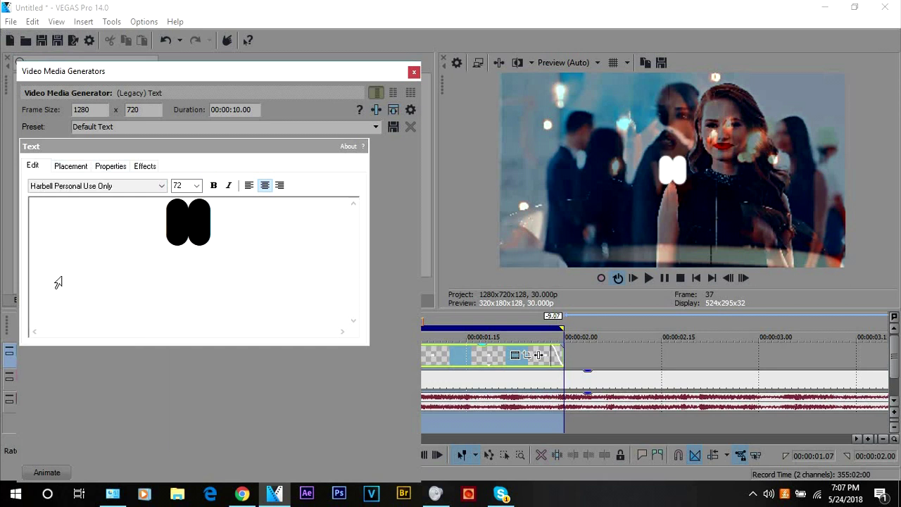
{"action": "key", "text": "Down"}
{"action": "key", "text": "Down"}
{"action": "key", "text": "Down"}
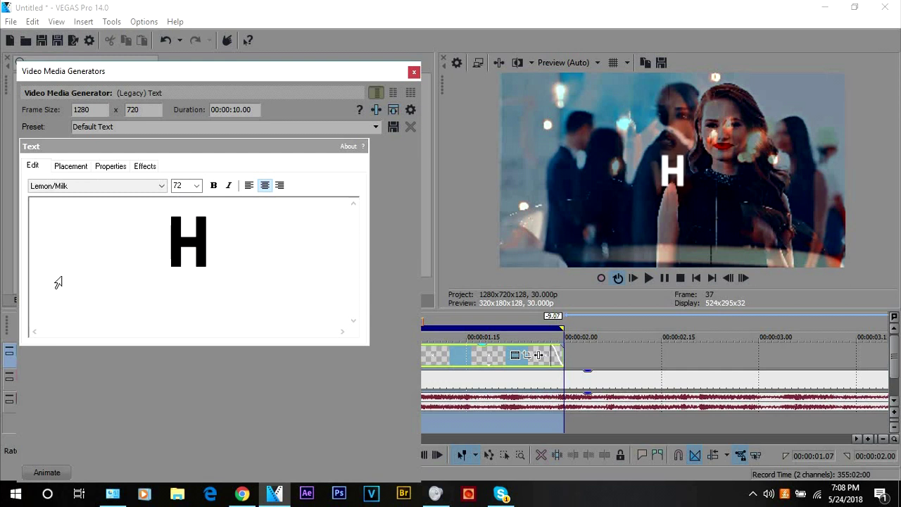
{"action": "key", "text": "Up"}
{"action": "key", "text": "Down"}
{"action": "key", "text": "Down"}
{"action": "key", "text": "Down"}
{"action": "key", "text": "Down"}
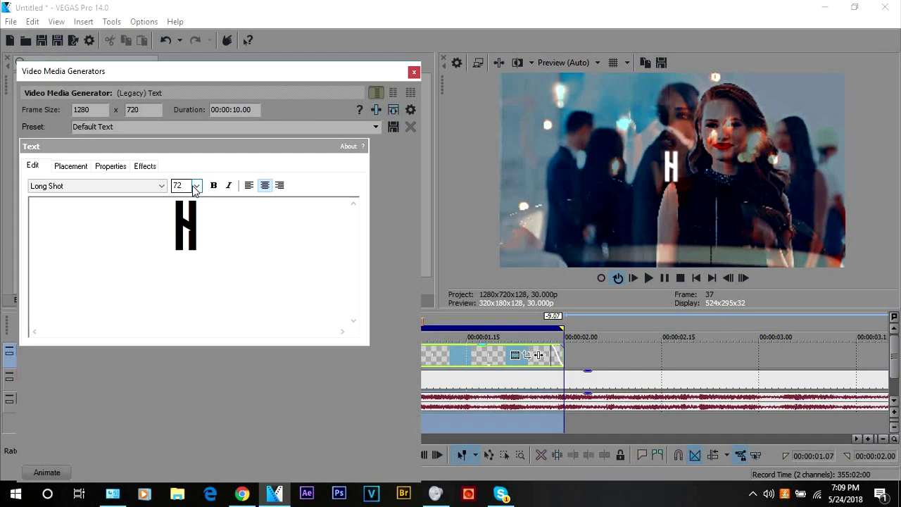
{"action": "left_click", "coordinate": [116, 167]}
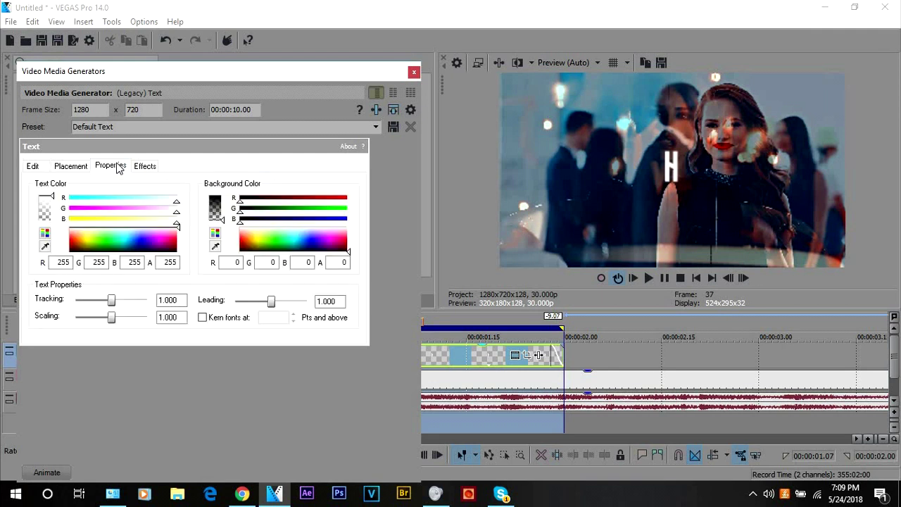
{"action": "left_click_drag", "start_coordinate": [113, 318], "coordinate": [139, 317]}
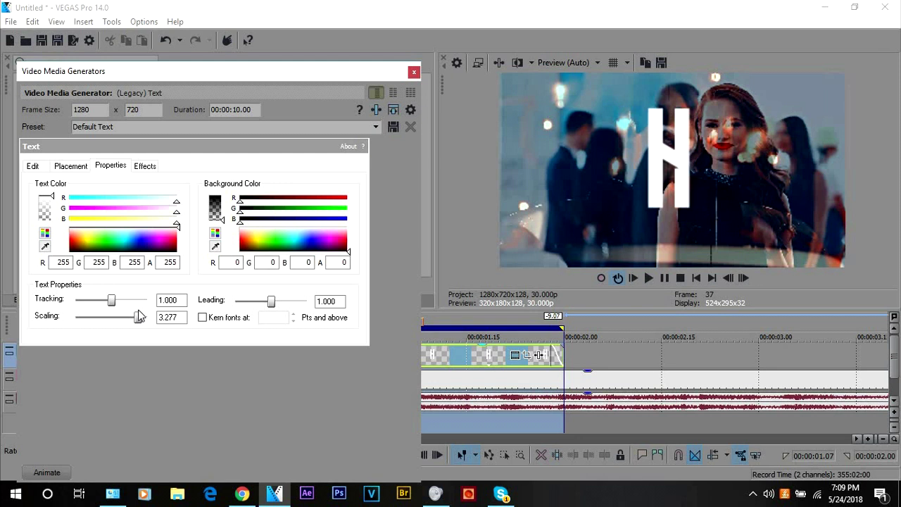
{"action": "left_click", "coordinate": [414, 72]}
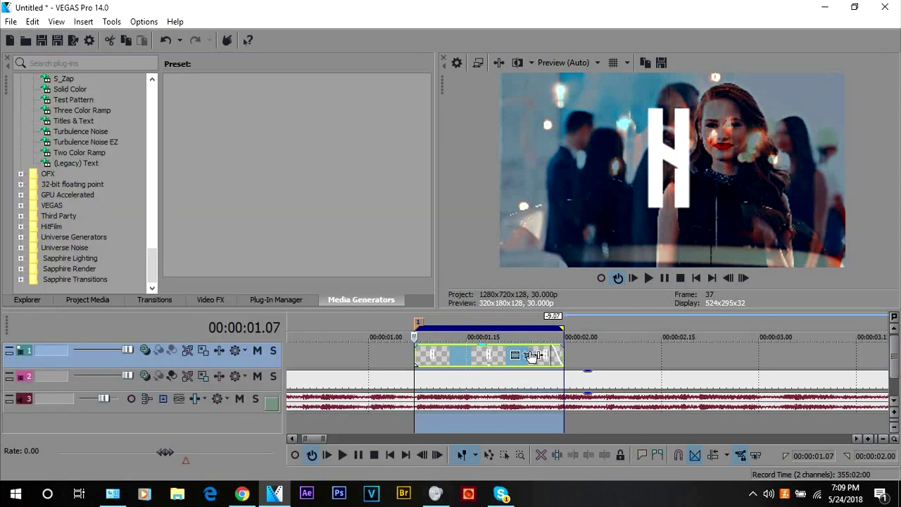
In Event Pan/Crop, constrain movement and shift the H's framing left and down.
{"action": "left_click", "coordinate": [527, 354]}
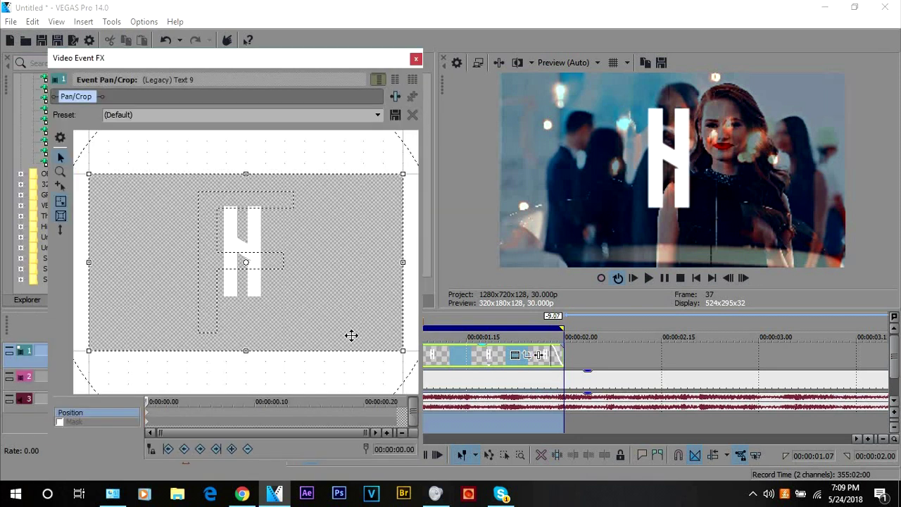
{"action": "left_click", "coordinate": [61, 233]}
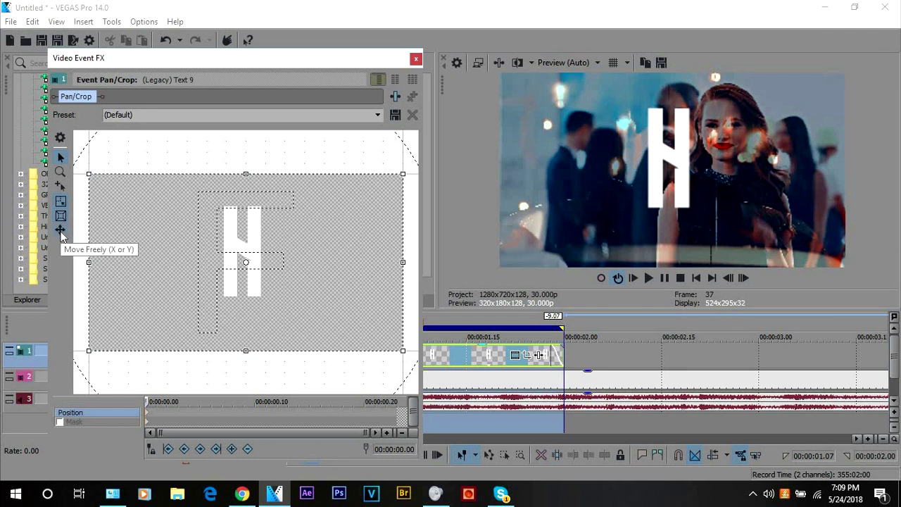
{"action": "left_click", "coordinate": [60, 232]}
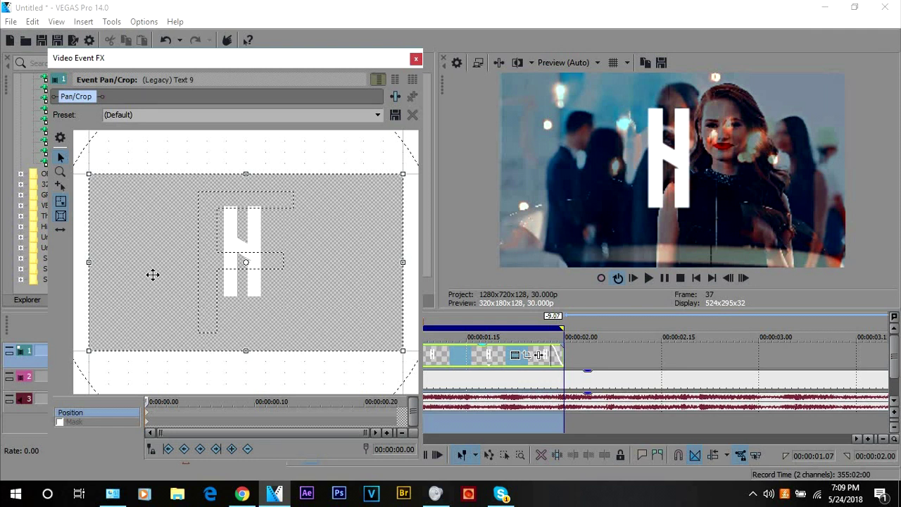
{"action": "left_click_drag", "start_coordinate": [153, 274], "coordinate": [230, 283]}
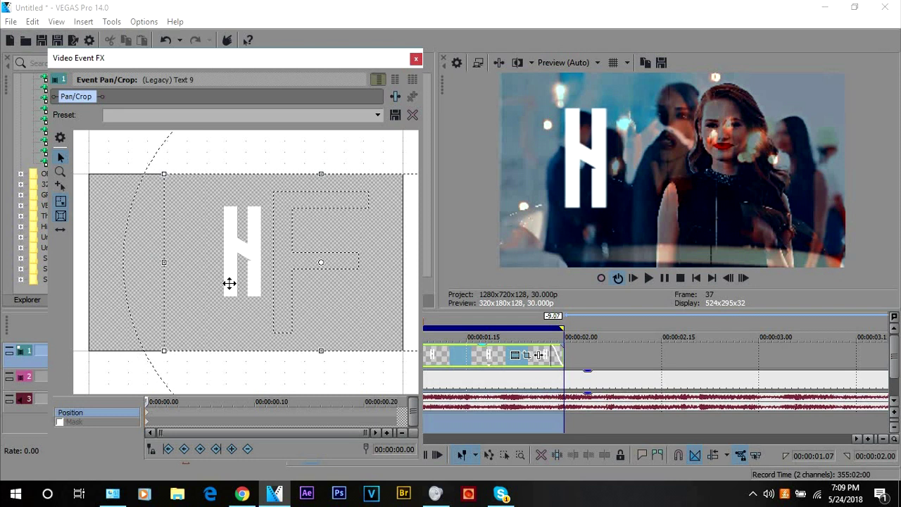
{"action": "left_click_drag", "start_coordinate": [228, 284], "coordinate": [274, 147]}
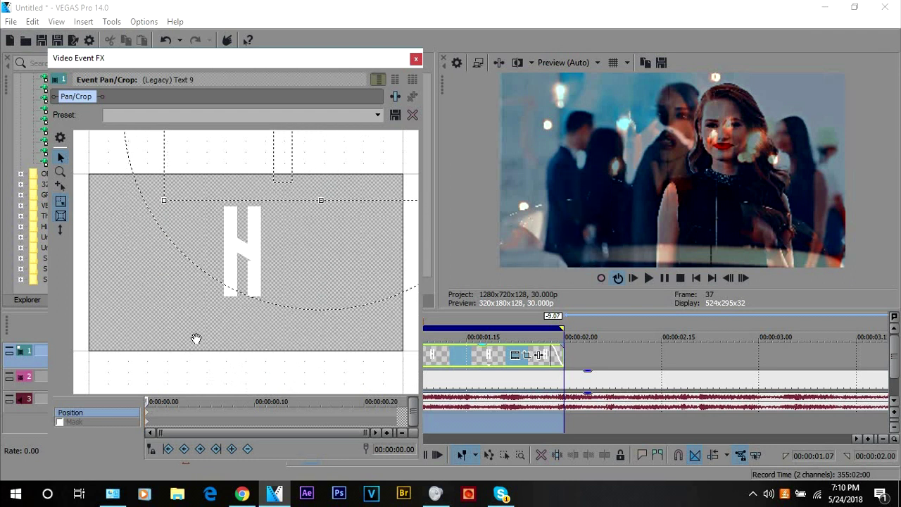
Add position keyframes at 0.03 s and 0.04 s with differing framing.
{"action": "left_click", "coordinate": [181, 413]}
{"action": "left_click_drag", "start_coordinate": [268, 187], "coordinate": [266, 314]}
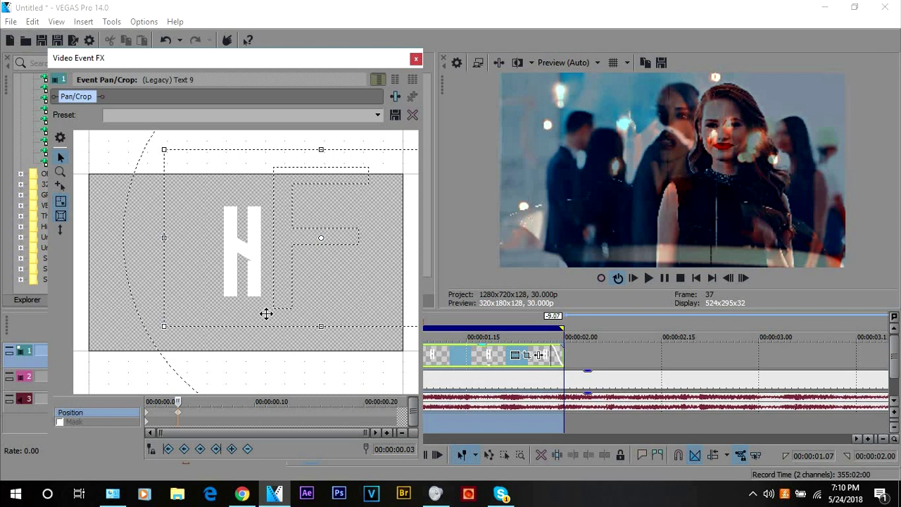
{"action": "left_click", "coordinate": [190, 413]}
{"action": "left_click_drag", "start_coordinate": [260, 307], "coordinate": [264, 301]}
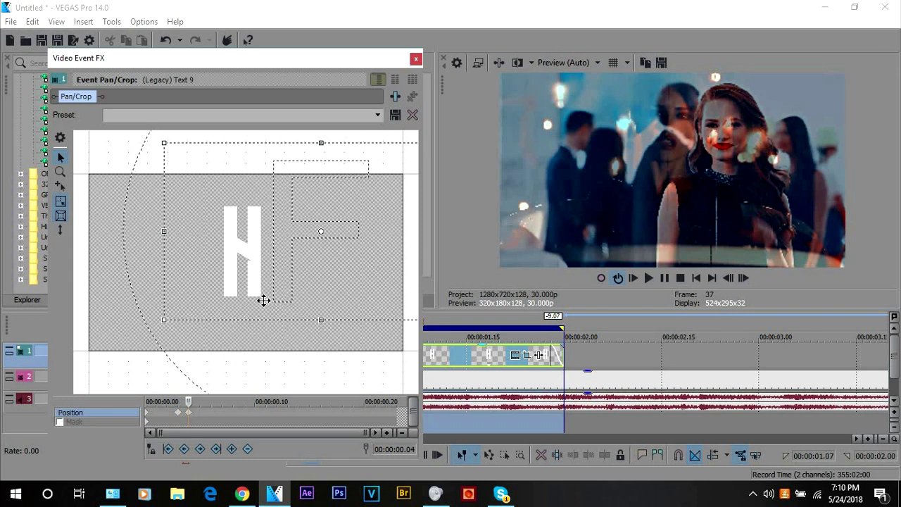
{"action": "left_click", "coordinate": [434, 364]}
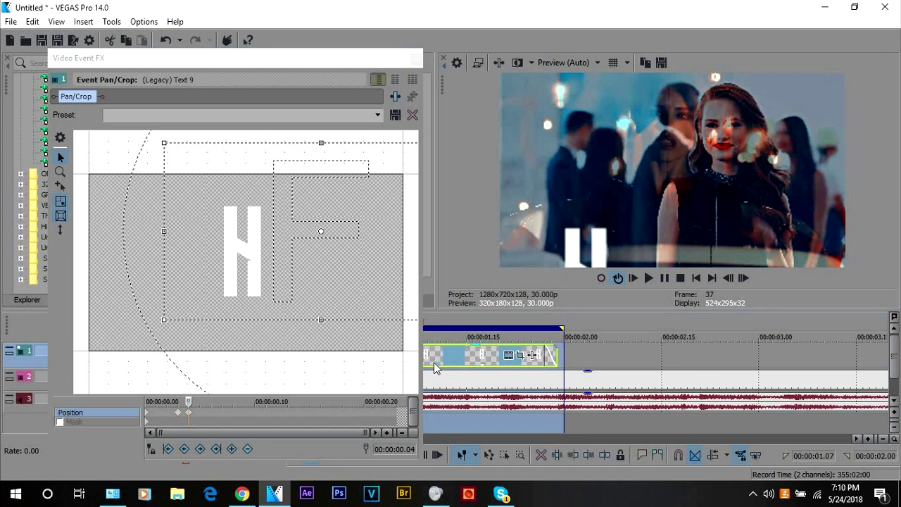
Preview the motion and lower the pan/crop frame at the first keyframe.
{"action": "key", "text": "Left"}
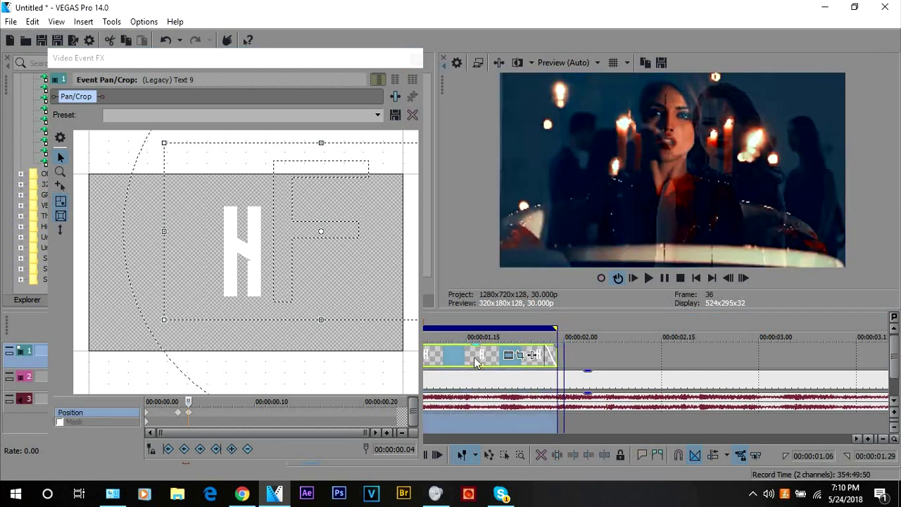
{"action": "key", "text": "space"}
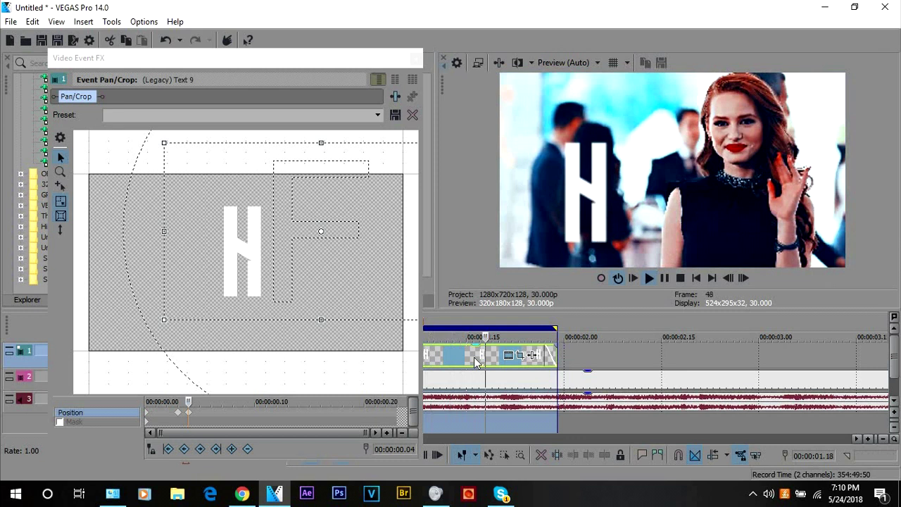
{"action": "key", "text": "space"}
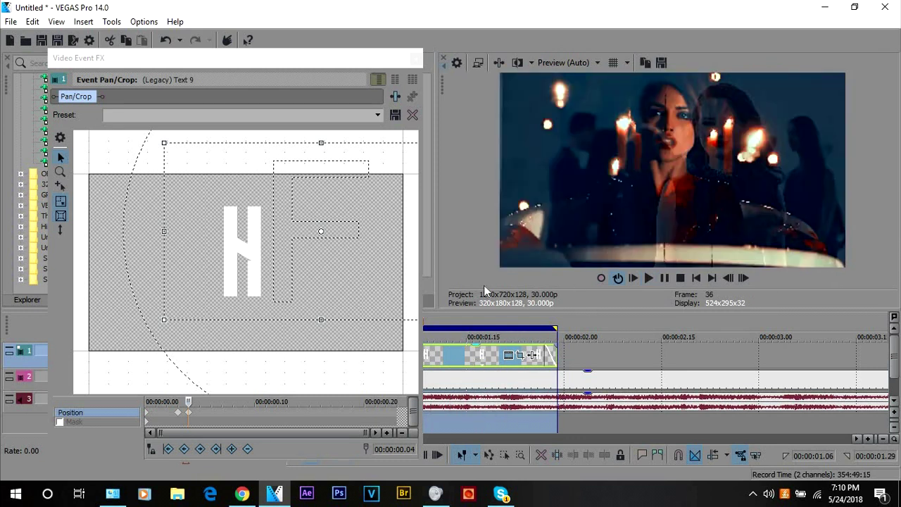
{"action": "left_click_drag", "start_coordinate": [239, 277], "coordinate": [236, 290]}
{"action": "left_click_drag", "start_coordinate": [185, 400], "coordinate": [178, 401]}
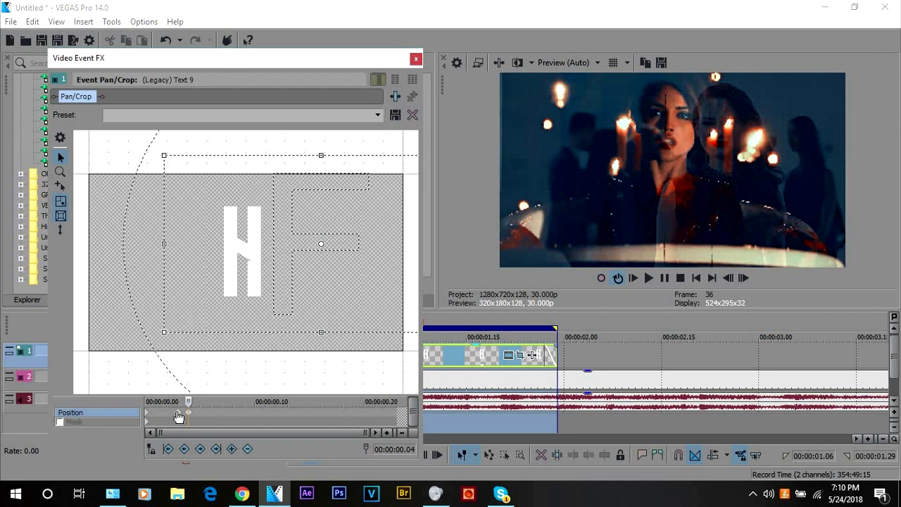
{"action": "left_click_drag", "start_coordinate": [235, 275], "coordinate": [237, 300]}
{"action": "left_click", "coordinate": [489, 365]}
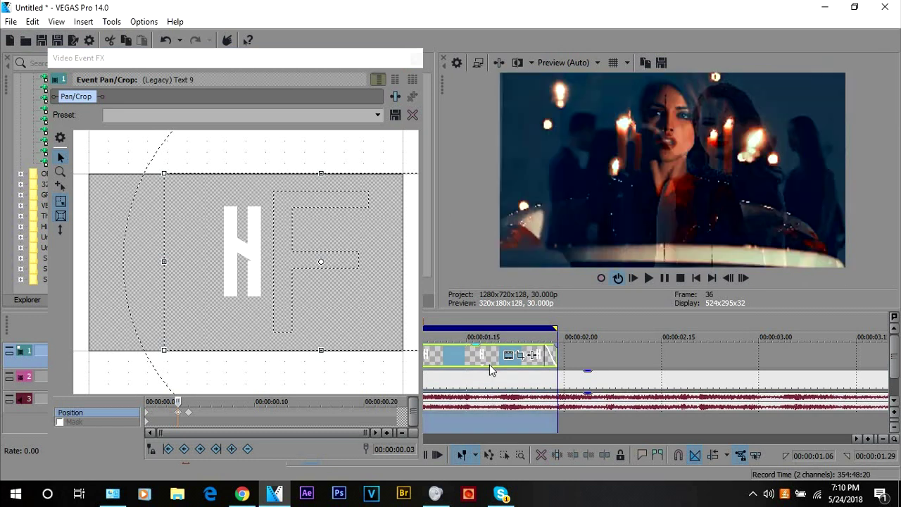
Loop-play the H clip's time range to review the animation.
{"action": "key", "text": "space"}
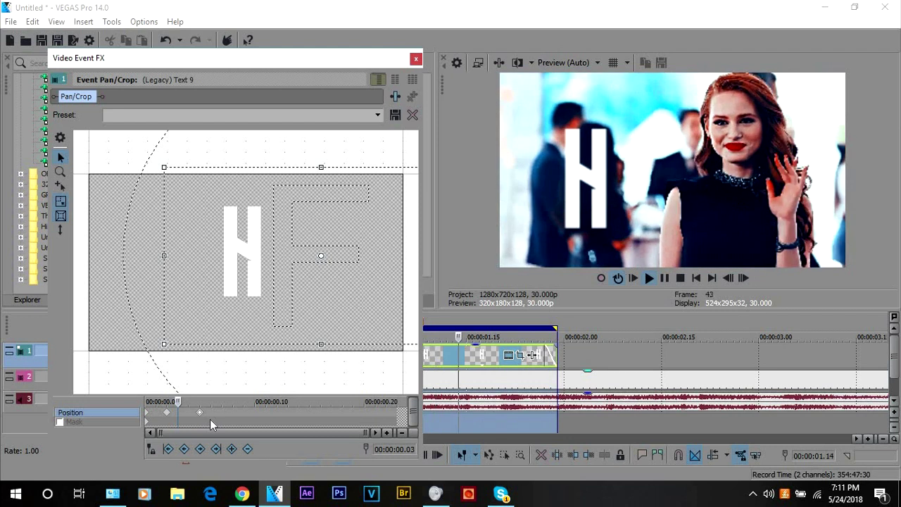
{"action": "left_click", "coordinate": [454, 365]}
{"action": "double_click", "coordinate": [454, 365]}
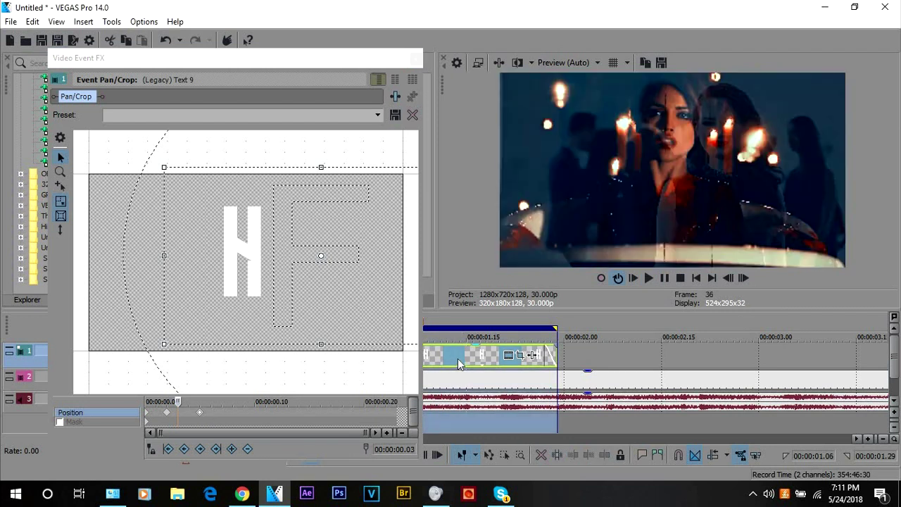
{"action": "left_click", "coordinate": [459, 362]}
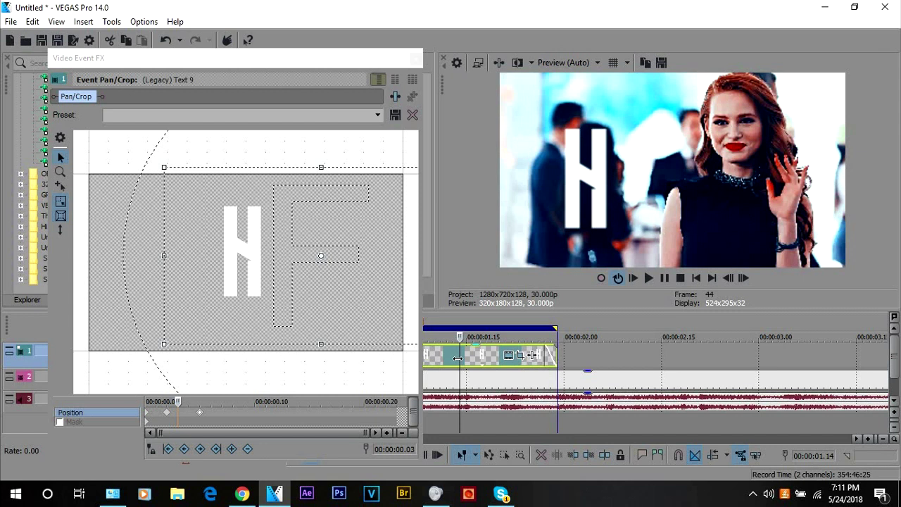
{"action": "double_click", "coordinate": [458, 362]}
{"action": "key", "text": "space"}
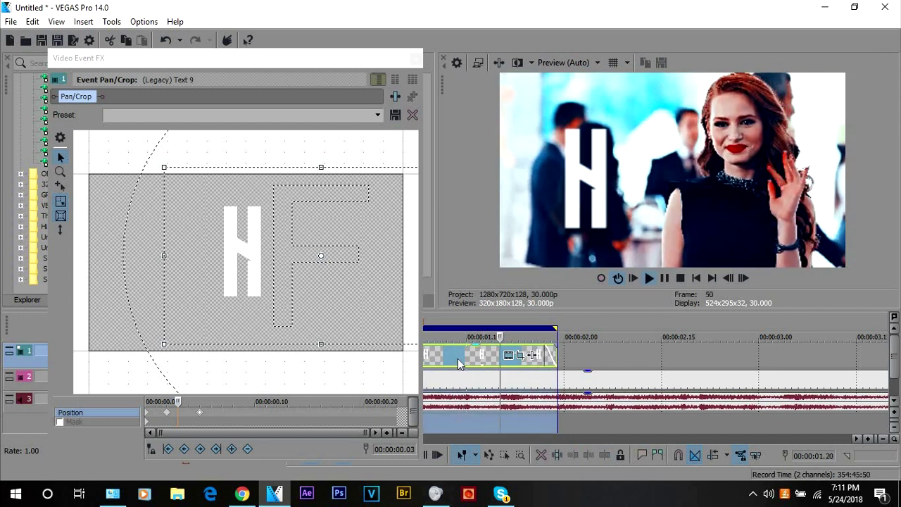
{"action": "key", "text": "space"}
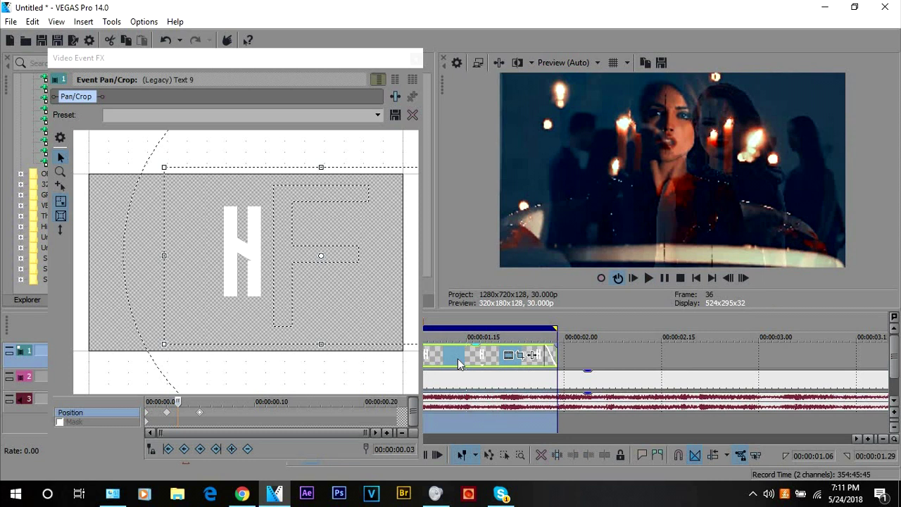
{"action": "left_click", "coordinate": [458, 362]}
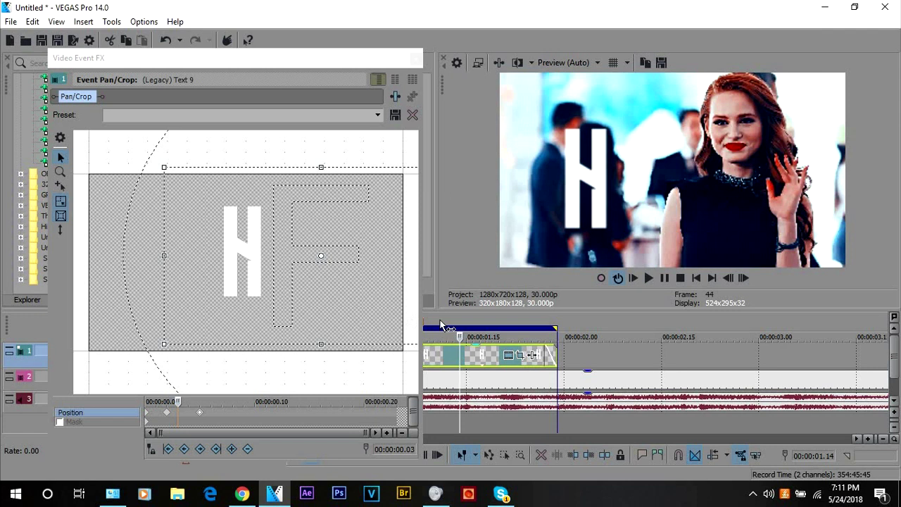
Close the event FX window and duplicate the H text track.
{"action": "left_click", "coordinate": [416, 60]}
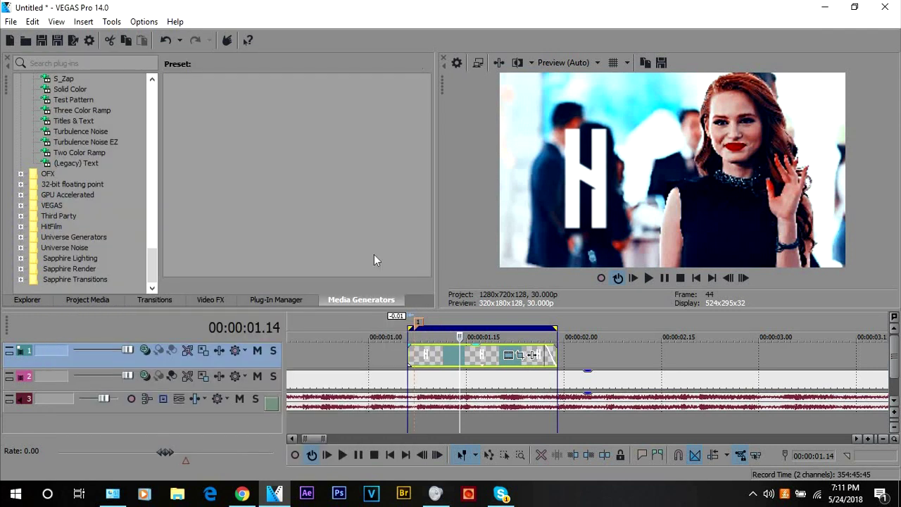
{"action": "right_click", "coordinate": [243, 363]}
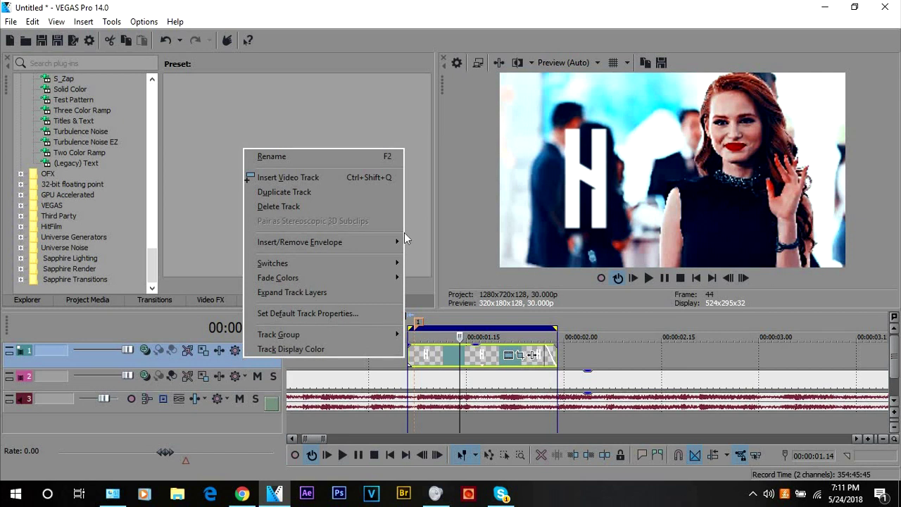
{"action": "left_click", "coordinate": [304, 196]}
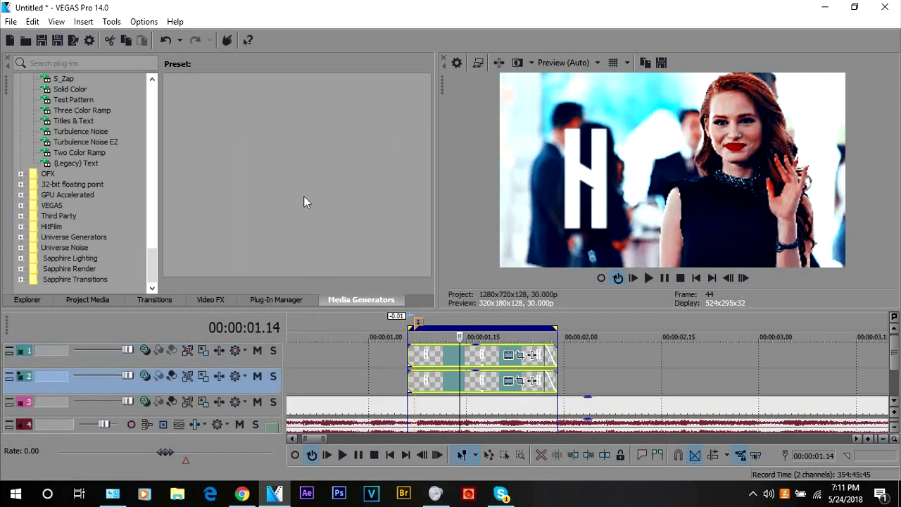
Copy the top track's H clip, then delete it.
{"action": "left_click", "coordinate": [474, 364]}
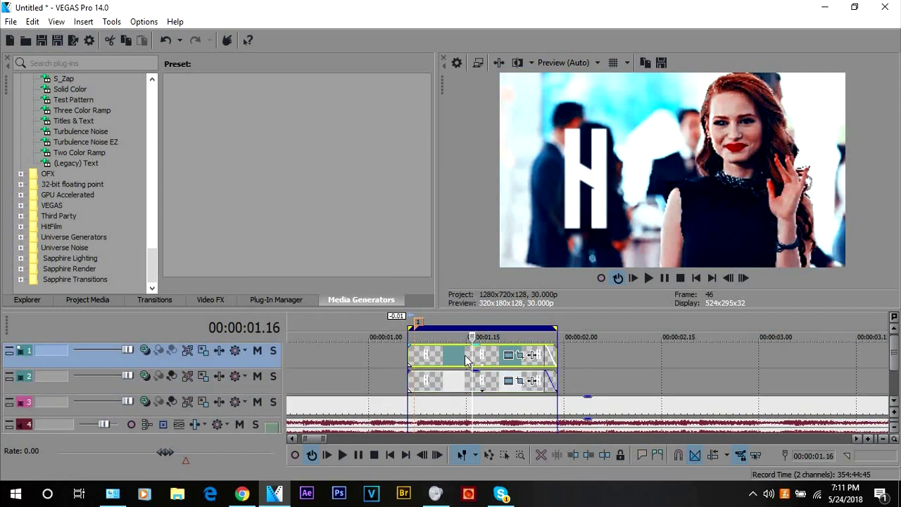
{"action": "left_click", "coordinate": [464, 359]}
{"action": "right_click", "coordinate": [465, 354]}
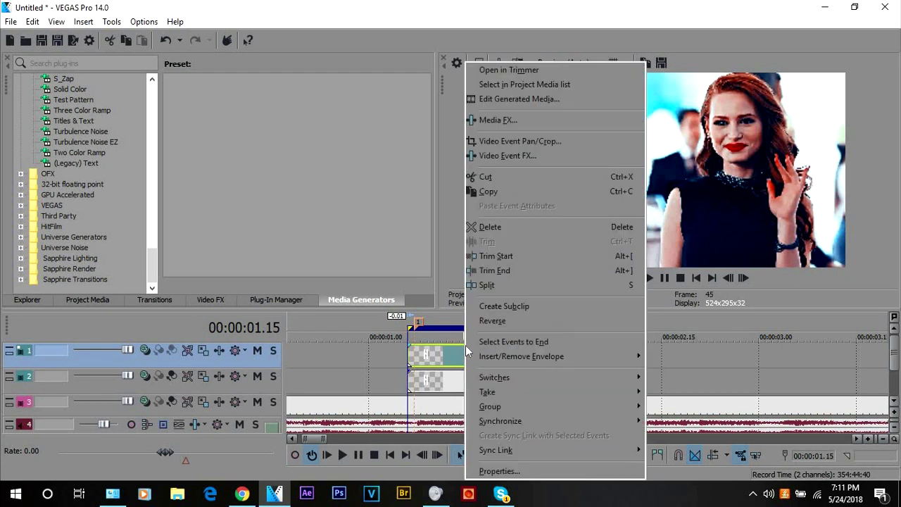
{"action": "left_click", "coordinate": [506, 192]}
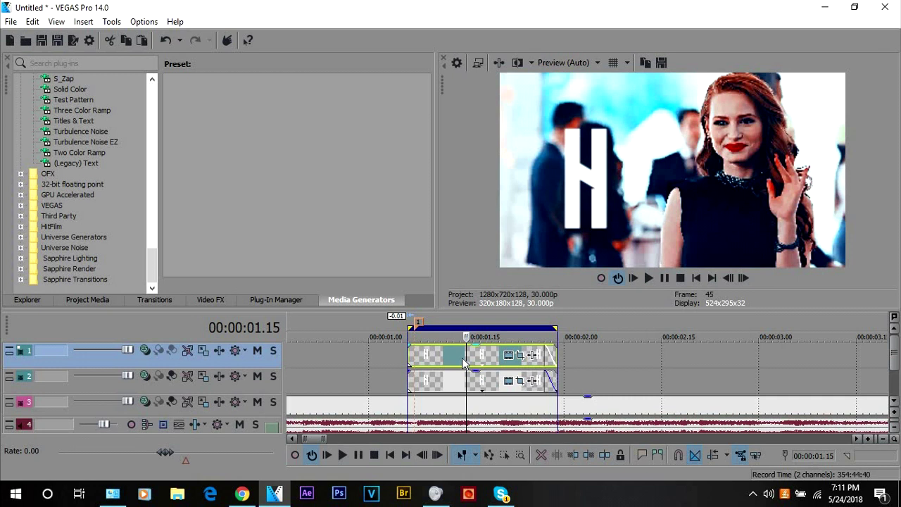
{"action": "right_click", "coordinate": [463, 356]}
{"action": "left_click", "coordinate": [522, 222]}
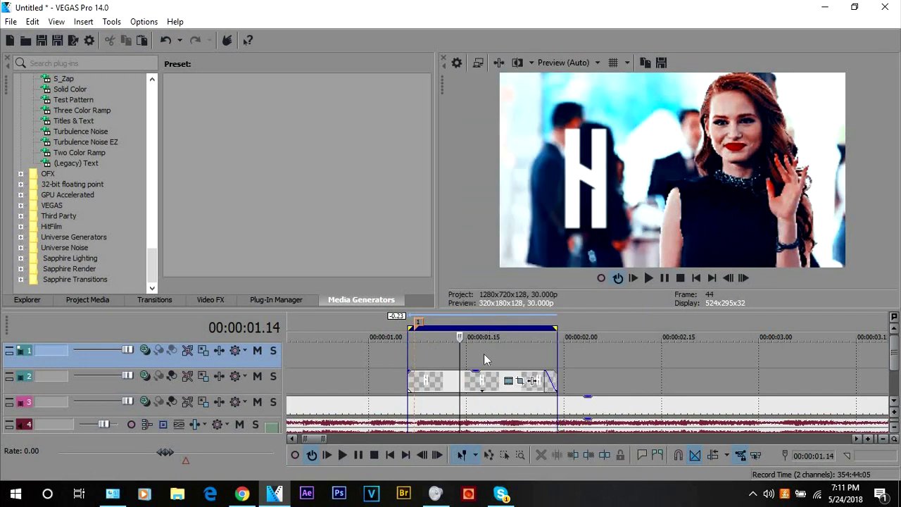
Select the emptied span on the top track and paste the copied clip.
{"action": "left_click", "coordinate": [479, 378]}
{"action": "double_click", "coordinate": [479, 349]}
{"action": "right_click", "coordinate": [479, 349]}
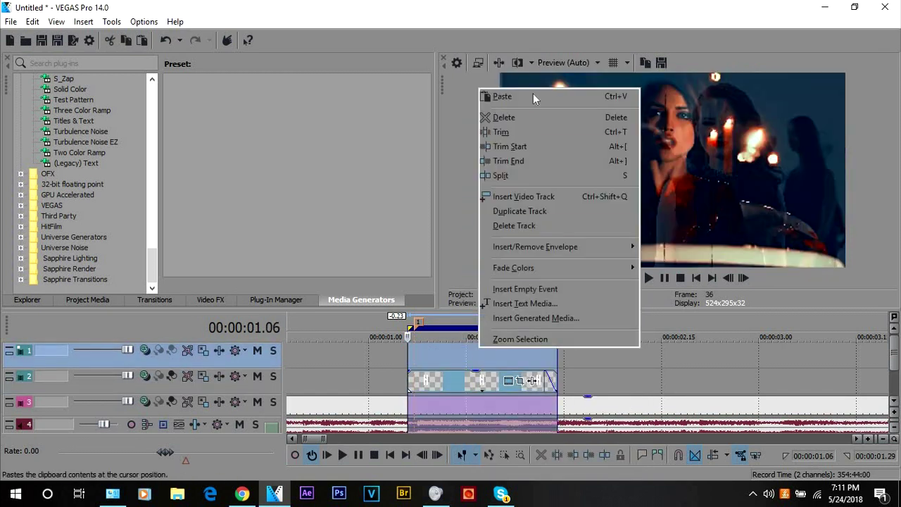
{"action": "left_click", "coordinate": [534, 94]}
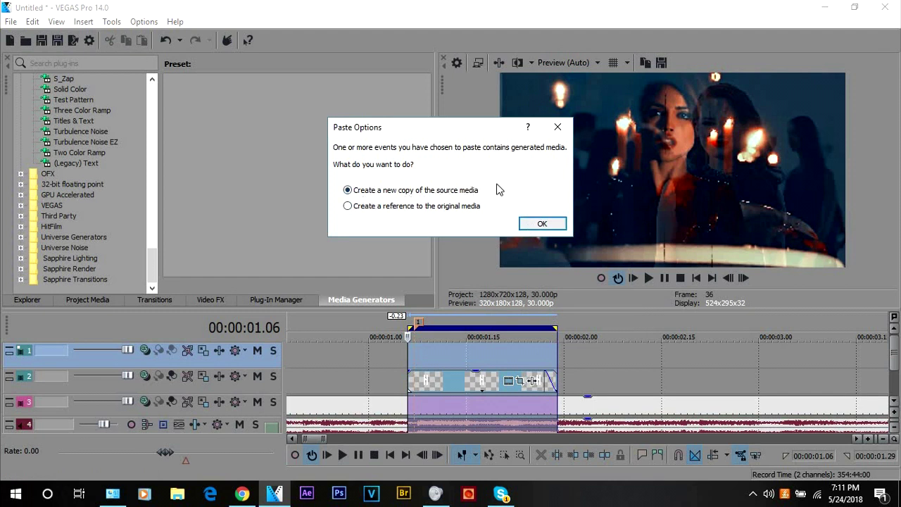
Paste the H as a new copy of the source media and set its text colour alpha to 255.
{"action": "left_click", "coordinate": [542, 225]}
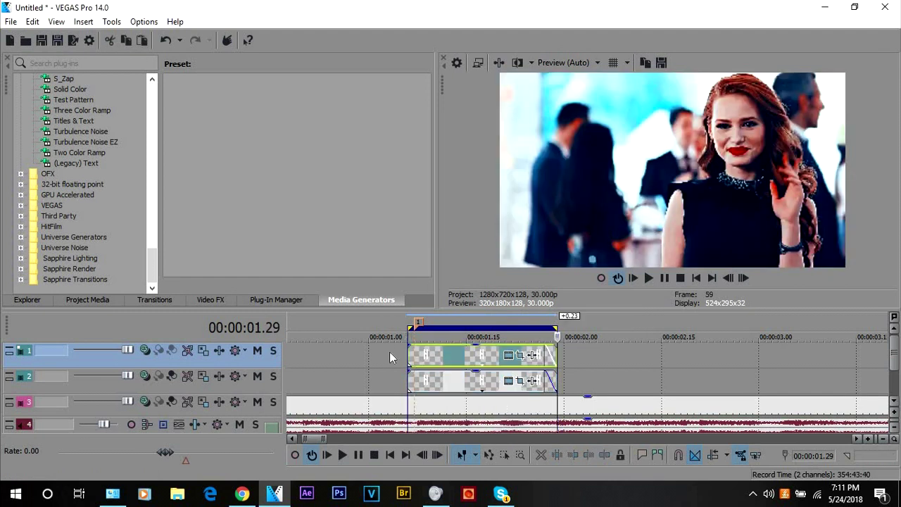
{"action": "left_click", "coordinate": [459, 364]}
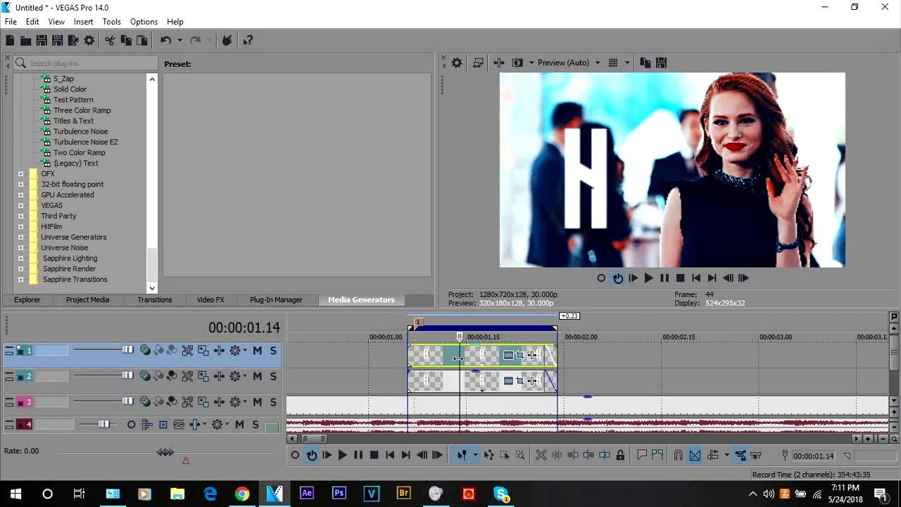
{"action": "left_click", "coordinate": [509, 356]}
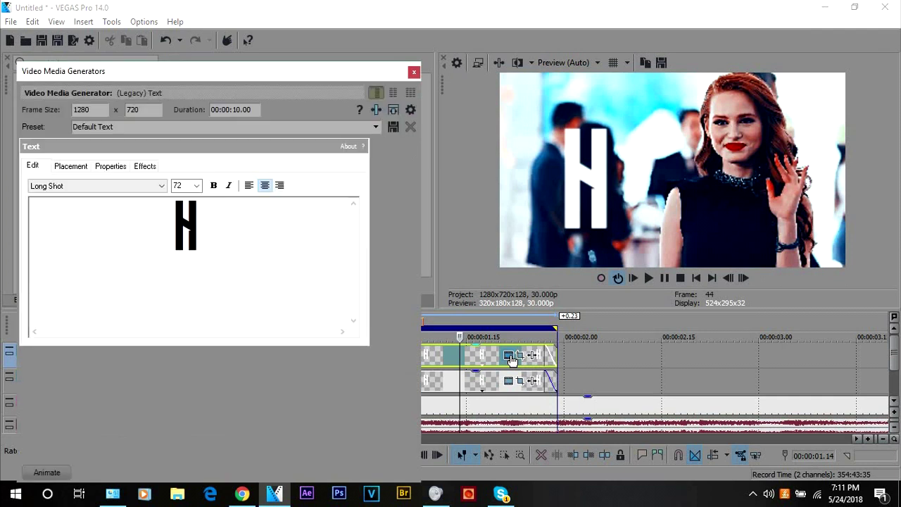
{"action": "left_click", "coordinate": [113, 166]}
{"action": "left_click_drag", "start_coordinate": [50, 196], "coordinate": [46, 234]}
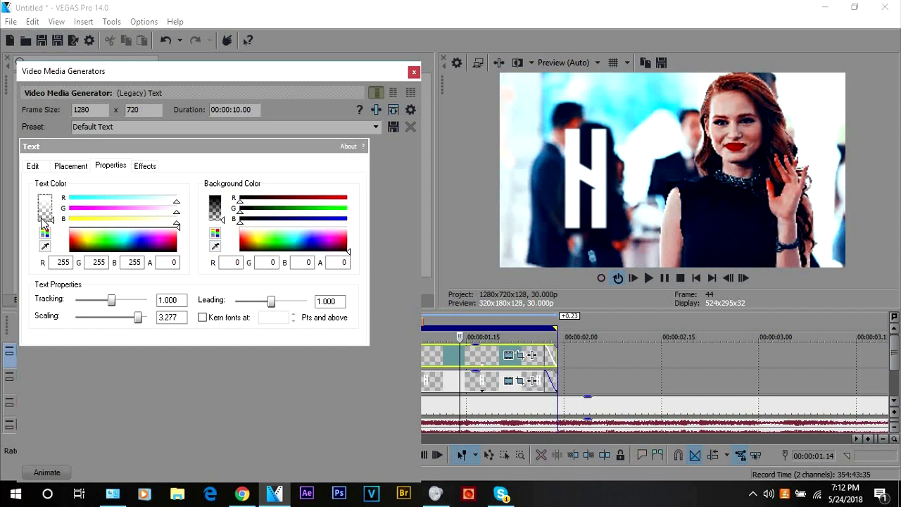
{"action": "left_click_drag", "start_coordinate": [41, 217], "coordinate": [51, 198]}
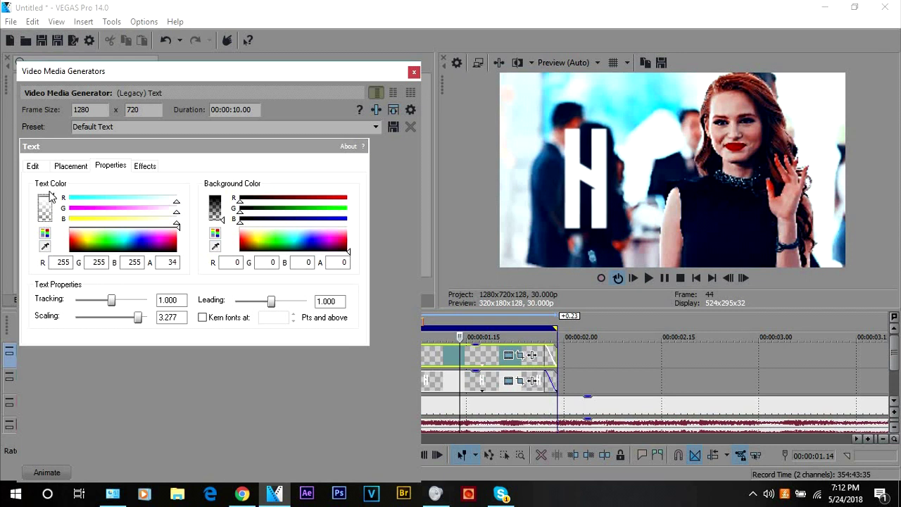
{"action": "left_click", "coordinate": [414, 71]}
{"action": "left_click", "coordinate": [497, 380]}
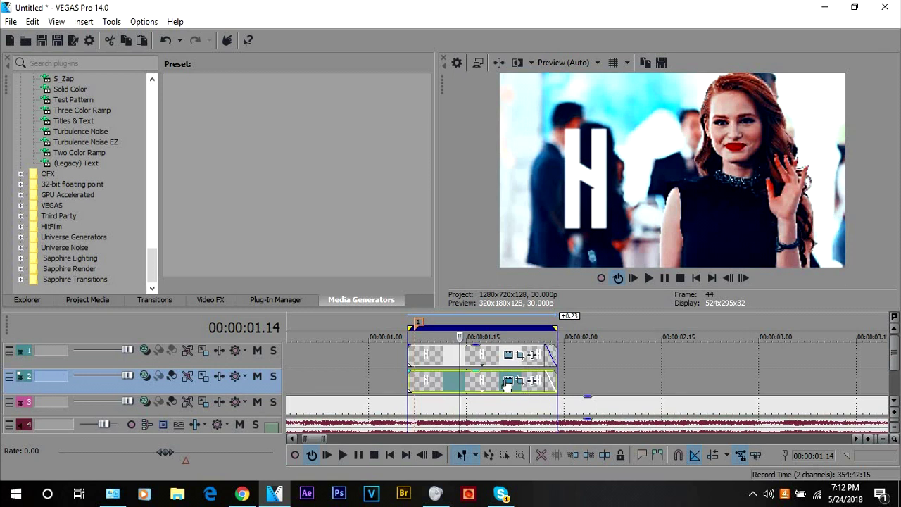
Make the second H's fill fully transparent and give it a white outline.
{"action": "left_click", "coordinate": [508, 381]}
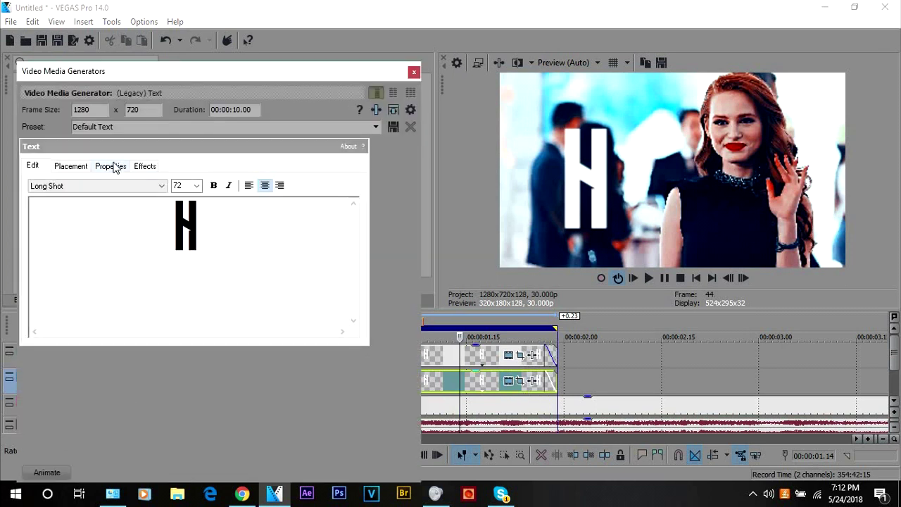
{"action": "left_click", "coordinate": [116, 166]}
{"action": "left_click_drag", "start_coordinate": [45, 211], "coordinate": [55, 243]}
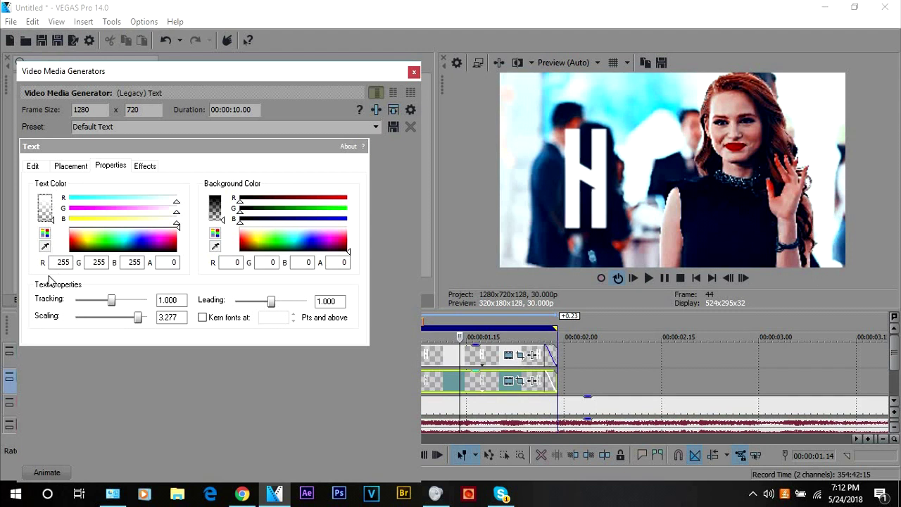
{"action": "left_click", "coordinate": [146, 166]}
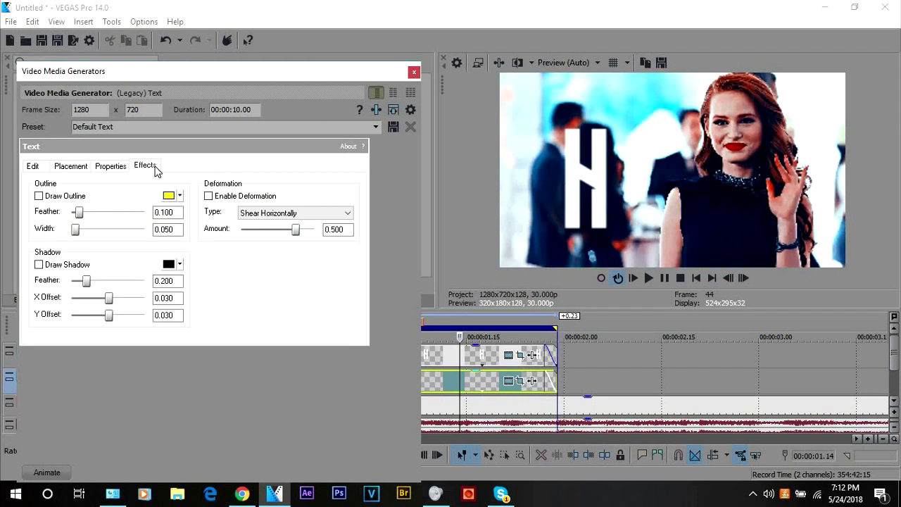
{"action": "left_click", "coordinate": [38, 195]}
{"action": "left_click", "coordinate": [179, 196]}
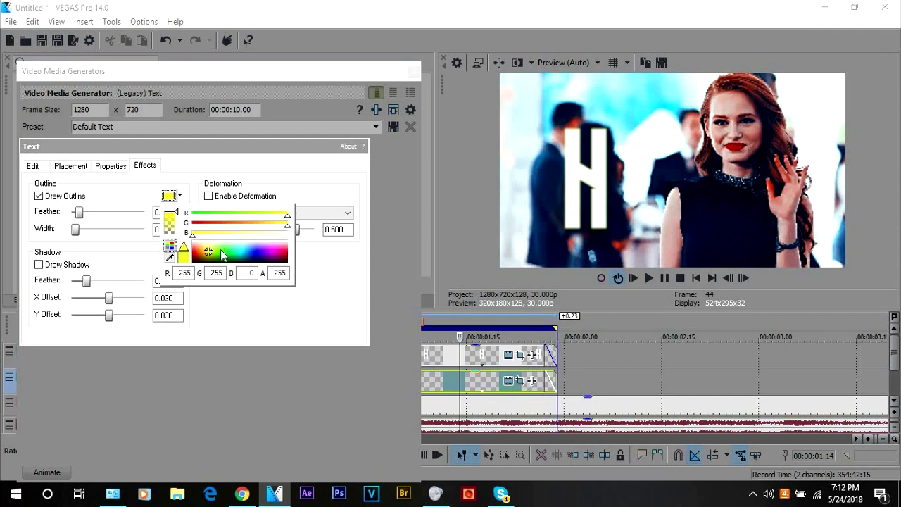
{"action": "left_click", "coordinate": [214, 252]}
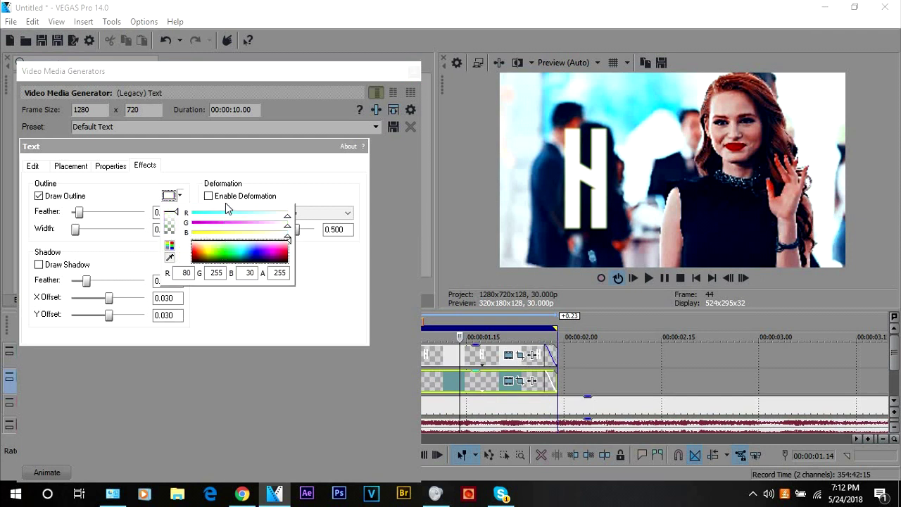
Fade the top H event to 0% opacity and set preview quality to Best (Full).
{"action": "left_click", "coordinate": [488, 354]}
{"action": "left_click_drag", "start_coordinate": [485, 346], "coordinate": [494, 412]}
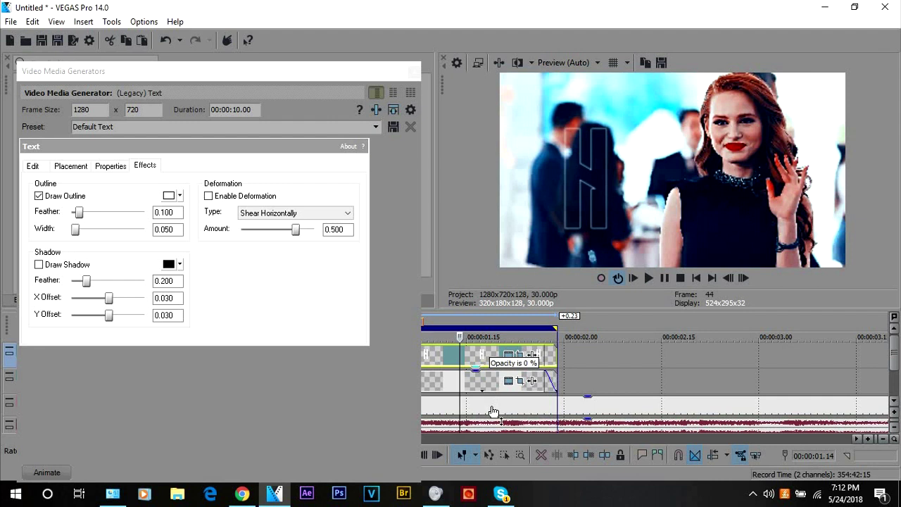
{"action": "left_click", "coordinate": [570, 63]}
{"action": "mouse_move", "coordinate": [577, 124]}
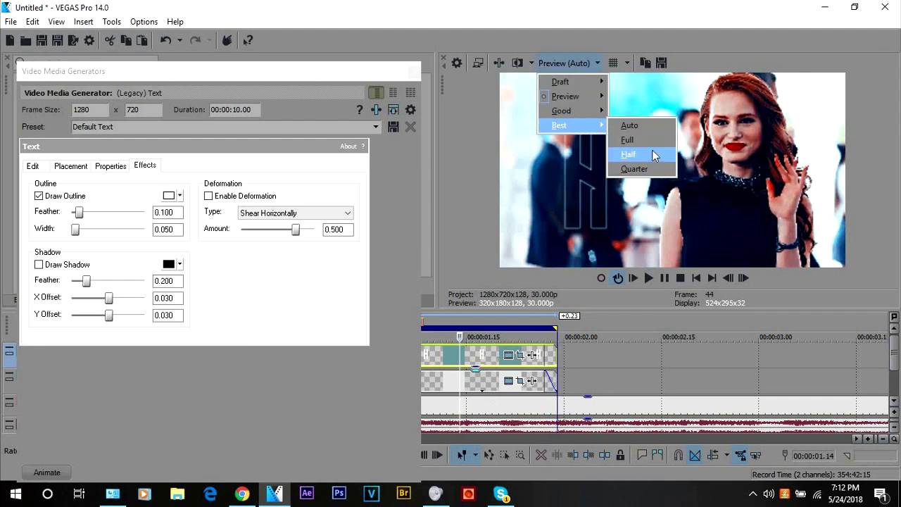
{"action": "left_click", "coordinate": [624, 140]}
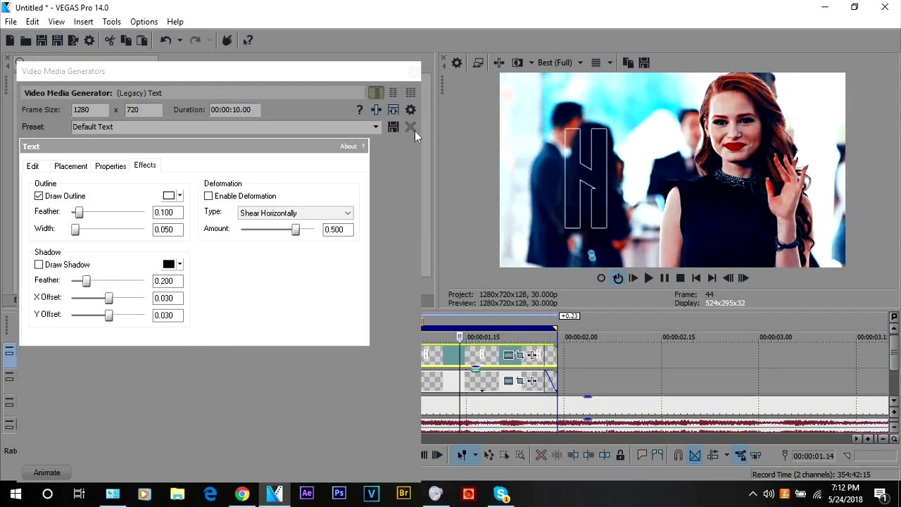
{"action": "left_click", "coordinate": [414, 71]}
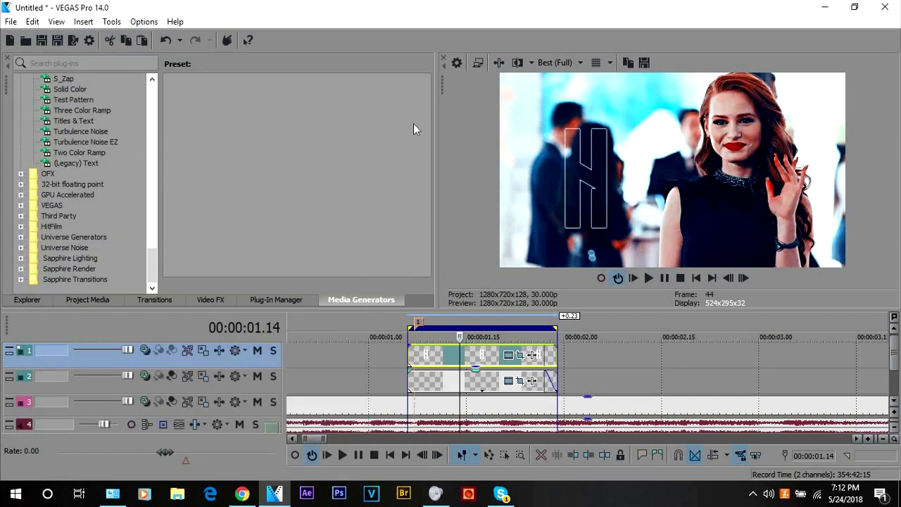
Pick a new compositing mode for track 1 and raise the H clip's opacity to 48%.
{"action": "left_click", "coordinate": [148, 350]}
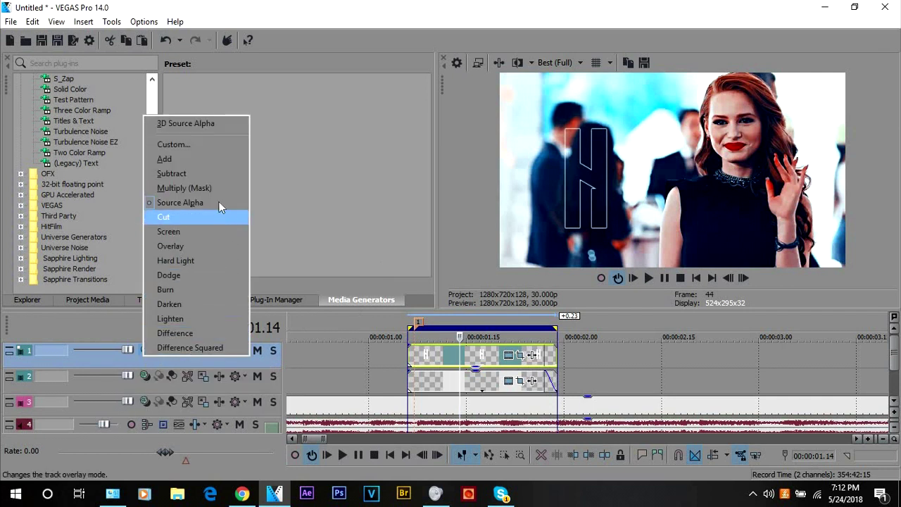
{"action": "left_click", "coordinate": [200, 158]}
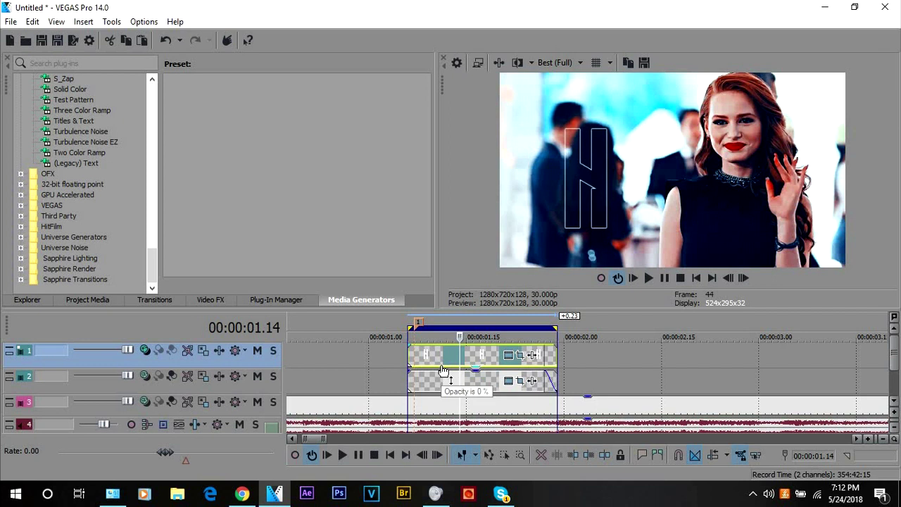
{"action": "left_click_drag", "start_coordinate": [445, 367], "coordinate": [446, 362]}
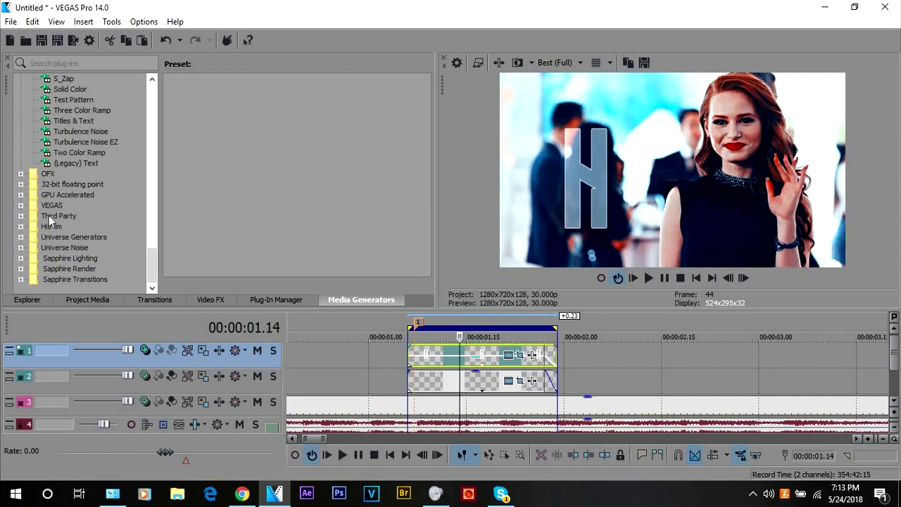
{"action": "scroll", "coordinate": [51, 217], "scroll_direction": "up", "scroll_amount": 2}
Drag S_WarpTransform from Video FX > Sapphire Distort onto the track 1 H event.
{"action": "left_click", "coordinate": [219, 301]}
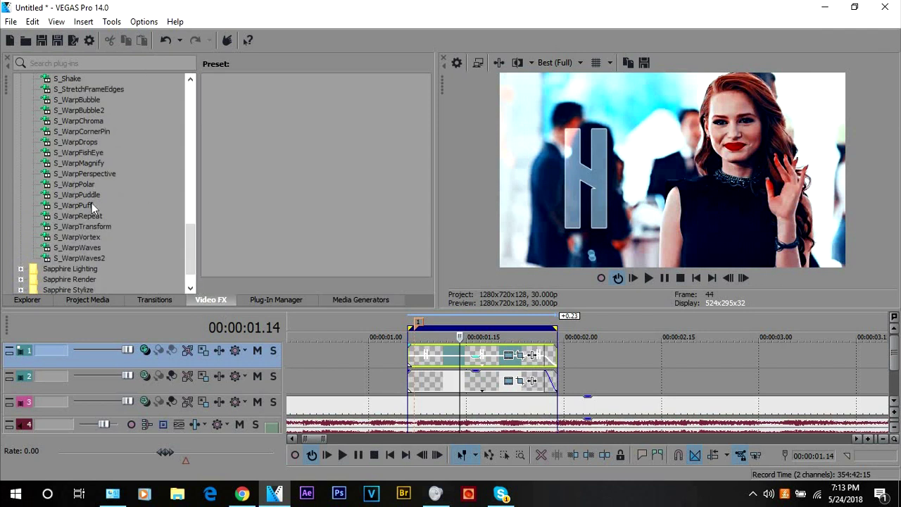
{"action": "scroll", "coordinate": [196, 241], "scroll_direction": "up", "scroll_amount": 3}
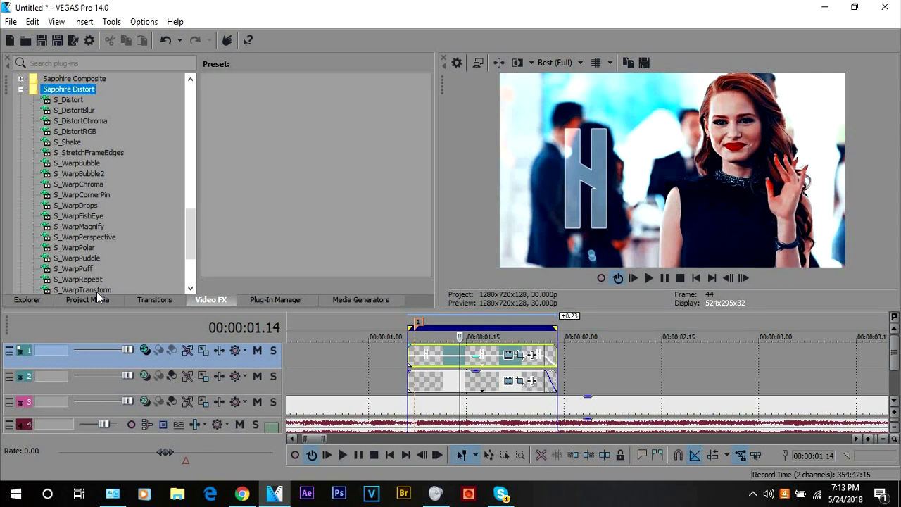
{"action": "left_click_drag", "start_coordinate": [99, 294], "coordinate": [469, 352]}
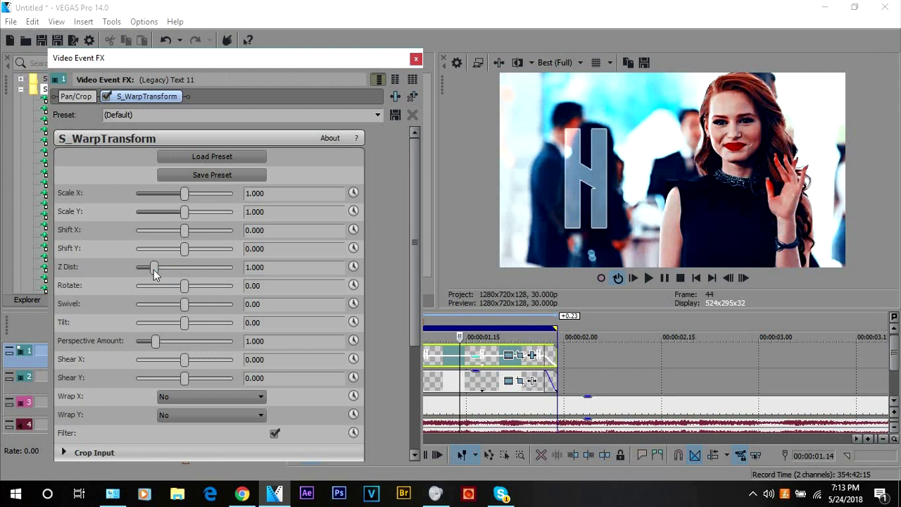
Set S_WarpTransform Z Dist to about 1.17 and Shift X to -0.037, then close the effects window.
{"action": "left_click_drag", "start_coordinate": [153, 269], "coordinate": [158, 278]}
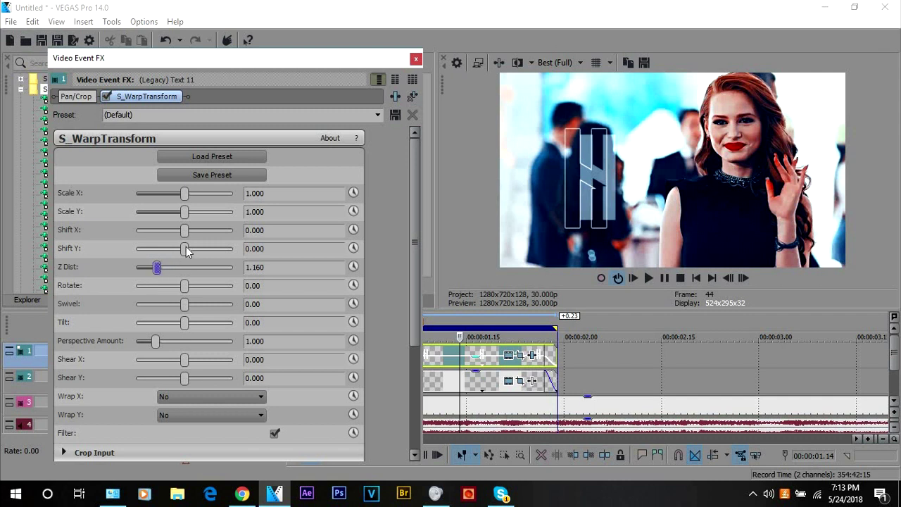
{"action": "left_click_drag", "start_coordinate": [188, 252], "coordinate": [174, 255]}
{"action": "double_click", "coordinate": [174, 255]}
{"action": "left_click_drag", "start_coordinate": [184, 232], "coordinate": [183, 233]}
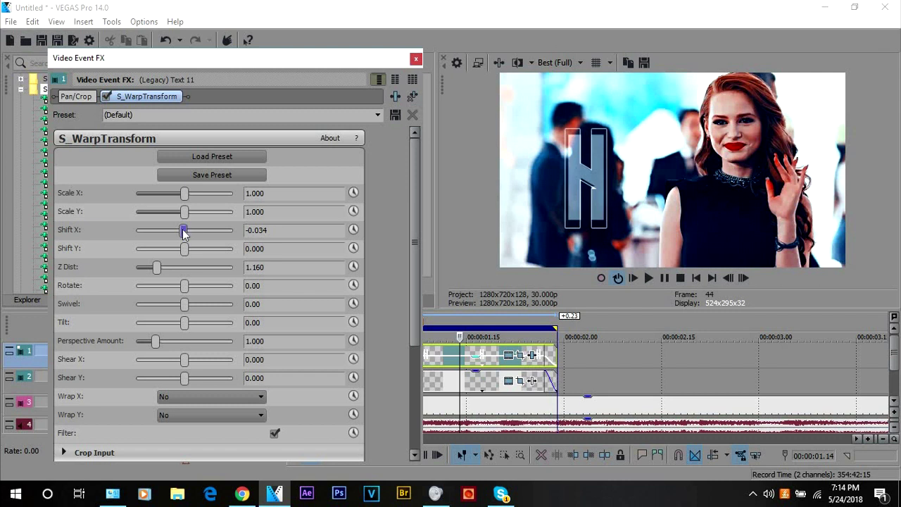
{"action": "left_click_drag", "start_coordinate": [183, 234], "coordinate": [183, 235]}
{"action": "double_click", "coordinate": [183, 235]}
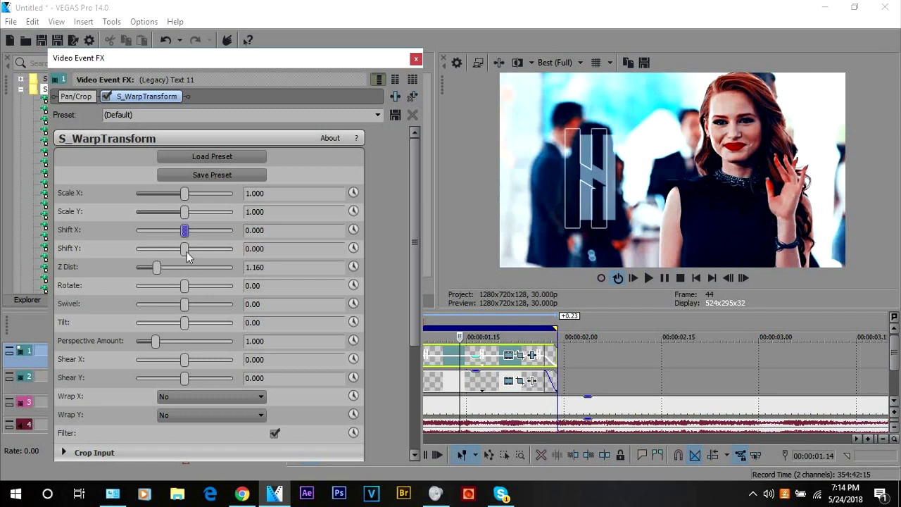
{"action": "left_click_drag", "start_coordinate": [156, 267], "coordinate": [158, 275]}
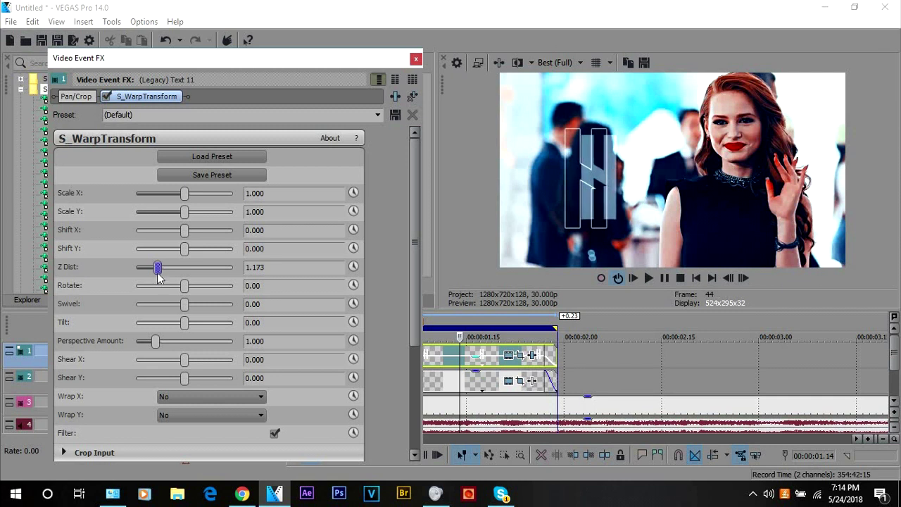
{"action": "left_click_drag", "start_coordinate": [185, 232], "coordinate": [183, 238]}
{"action": "left_click", "coordinate": [416, 58]}
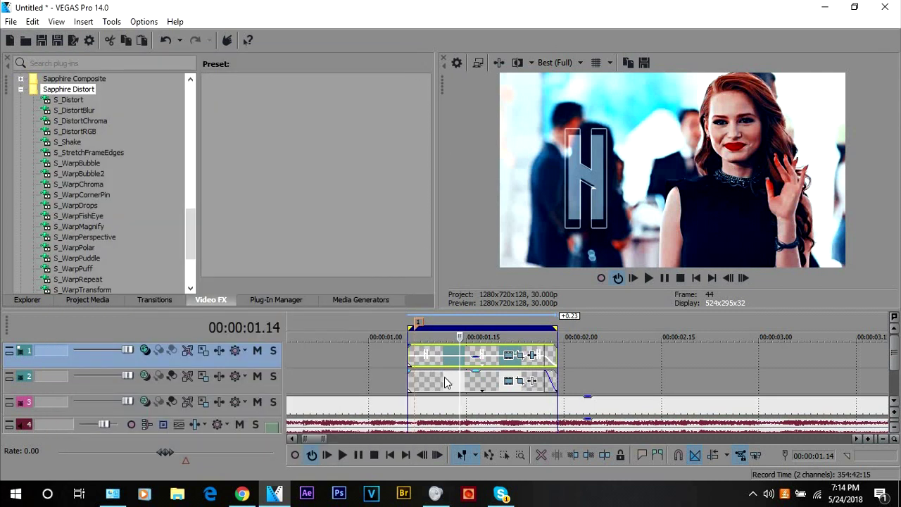
Change the H text's font size from 72 to 90 in its generator settings.
{"action": "left_click", "coordinate": [509, 358]}
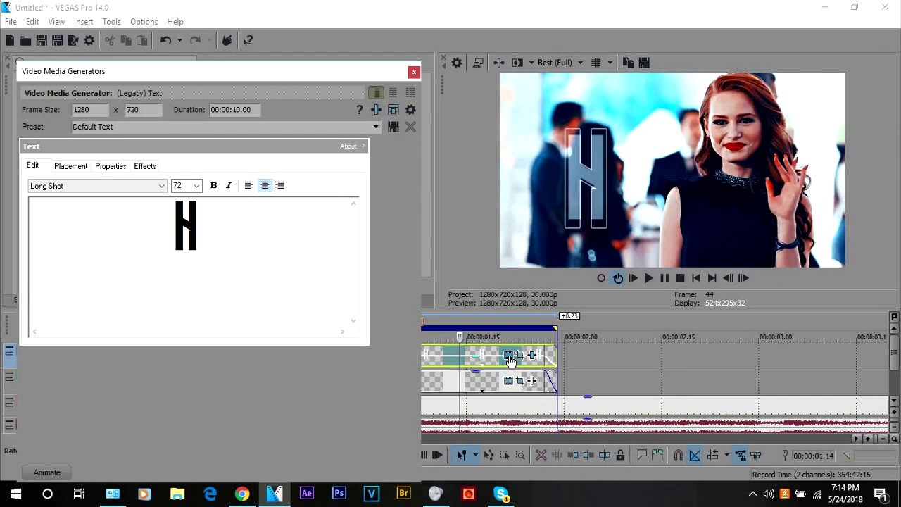
{"action": "left_click", "coordinate": [197, 186]}
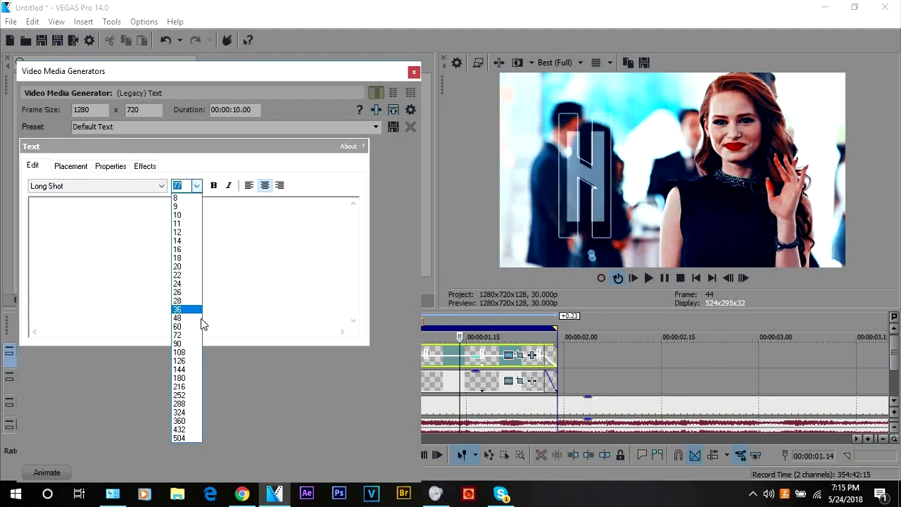
{"action": "left_click", "coordinate": [191, 344]}
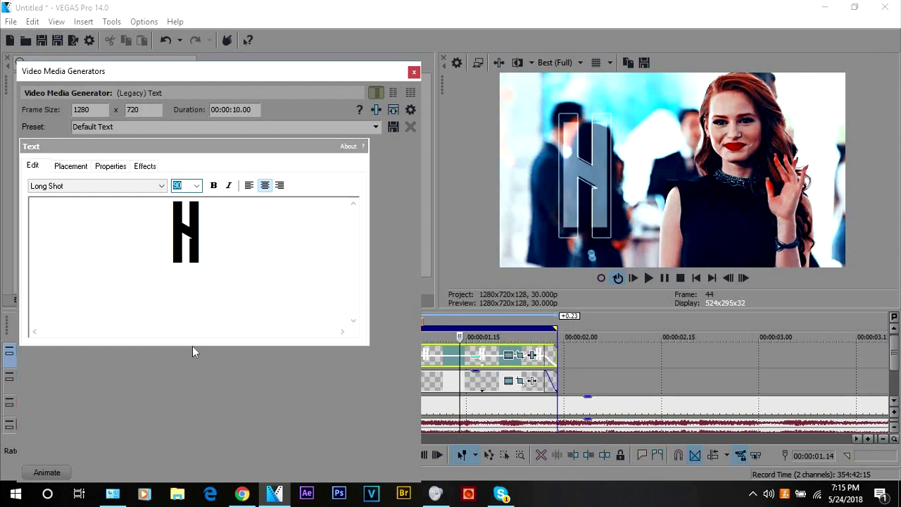
{"action": "left_click", "coordinate": [414, 71]}
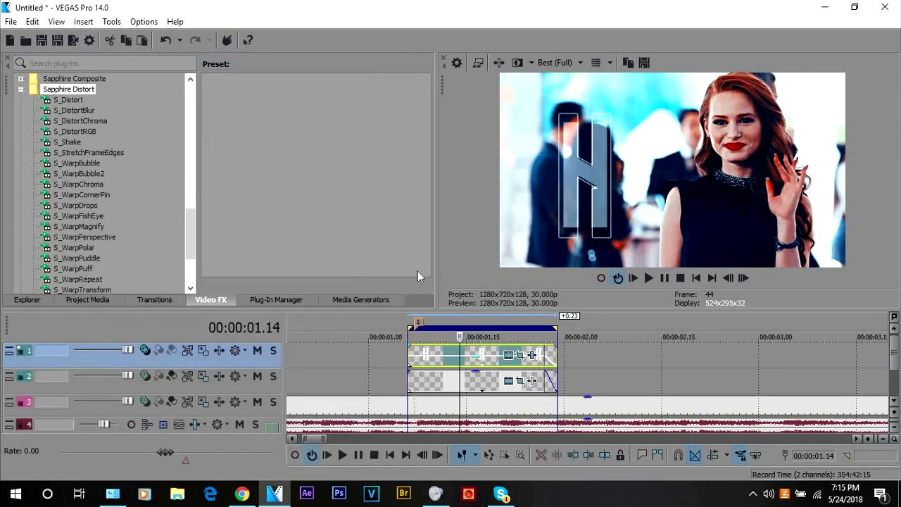
Play back the timeline to preview the larger H, then select the H clip on track 1.
{"action": "left_click", "coordinate": [433, 384]}
{"action": "key", "text": "space"}
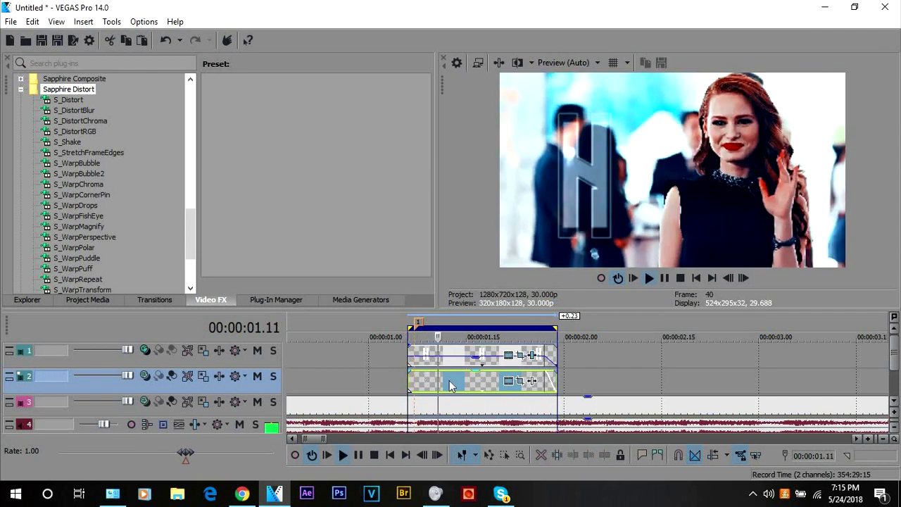
{"action": "key", "text": "space"}
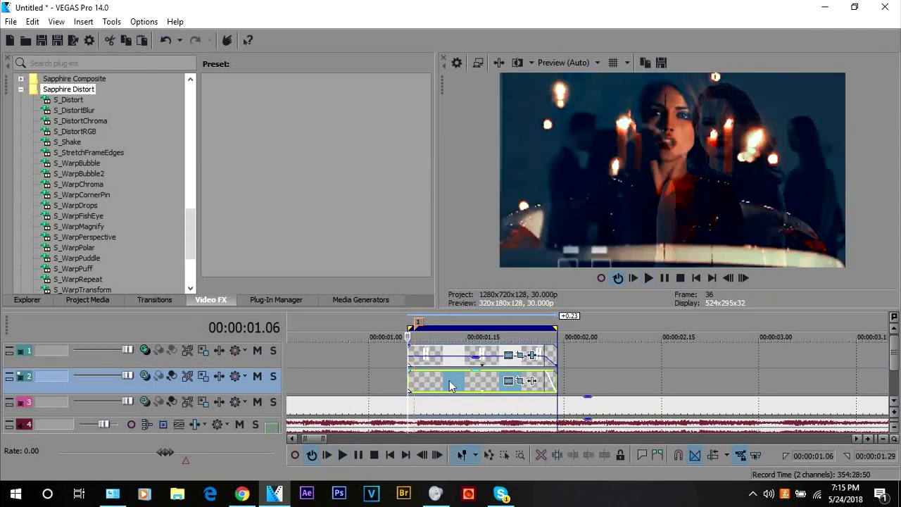
{"action": "left_click", "coordinate": [448, 381]}
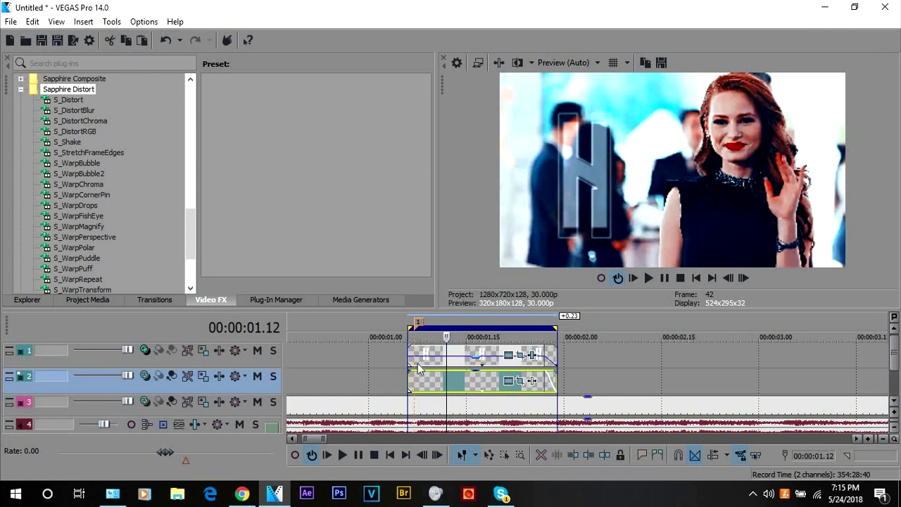
{"action": "left_click", "coordinate": [466, 366]}
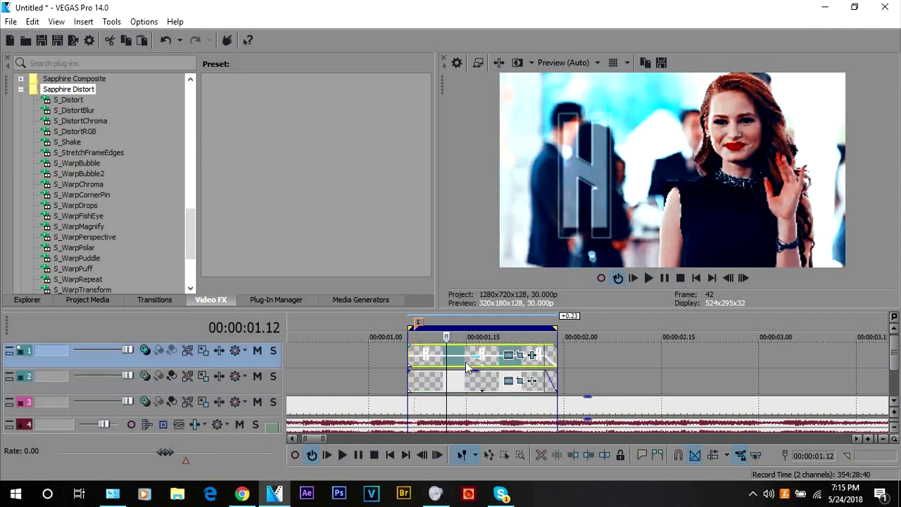
Enable masking in the text event's Pan/Crop and draw three rectangle stripes across the H.
{"action": "left_click", "coordinate": [520, 356]}
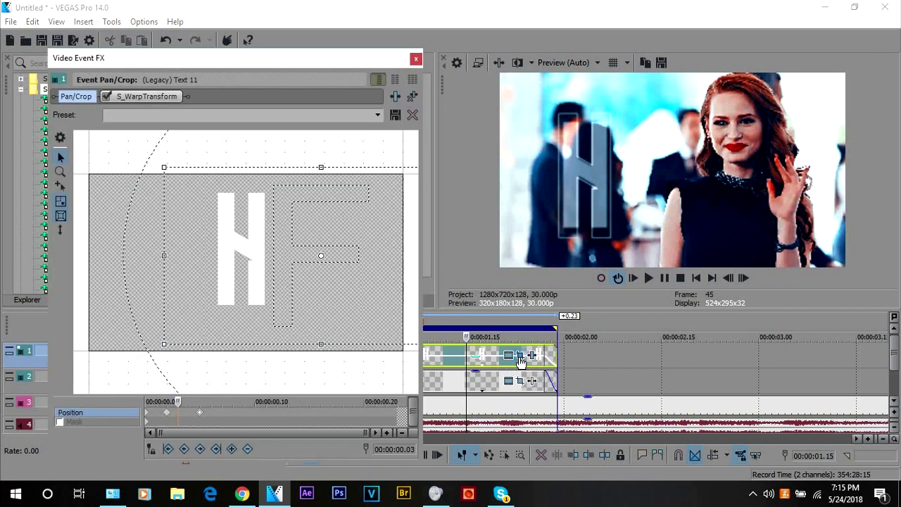
{"action": "left_click", "coordinate": [58, 422]}
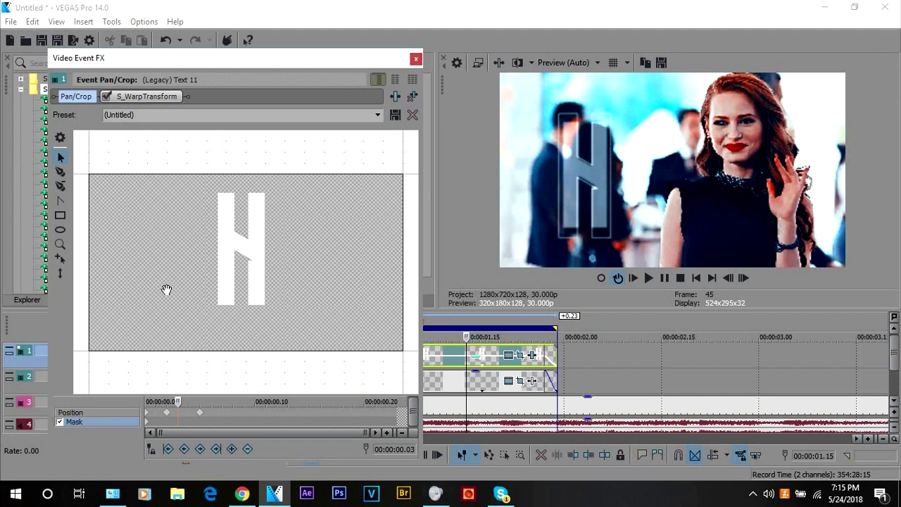
{"action": "scroll", "coordinate": [166, 289], "scroll_direction": "up", "scroll_amount": 2}
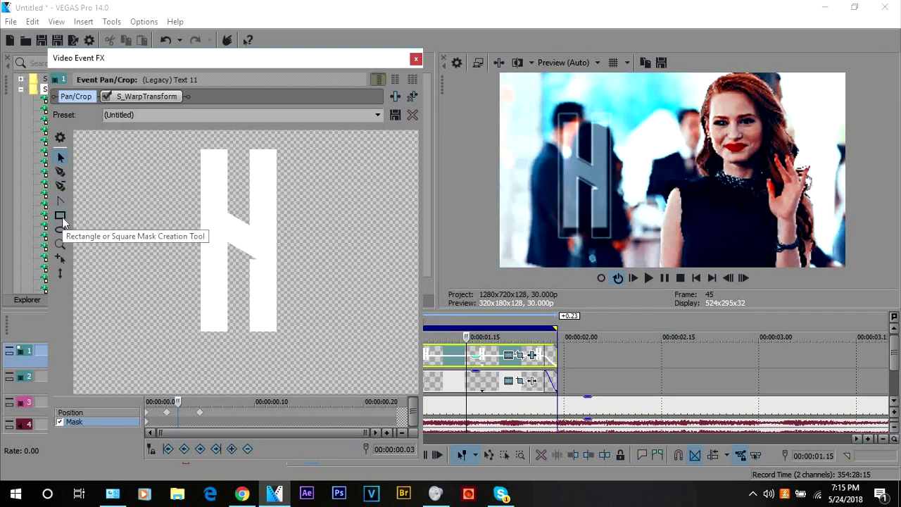
{"action": "left_click", "coordinate": [62, 218]}
{"action": "left_click_drag", "start_coordinate": [181, 181], "coordinate": [328, 189]}
{"action": "left_click_drag", "start_coordinate": [175, 199], "coordinate": [366, 218]}
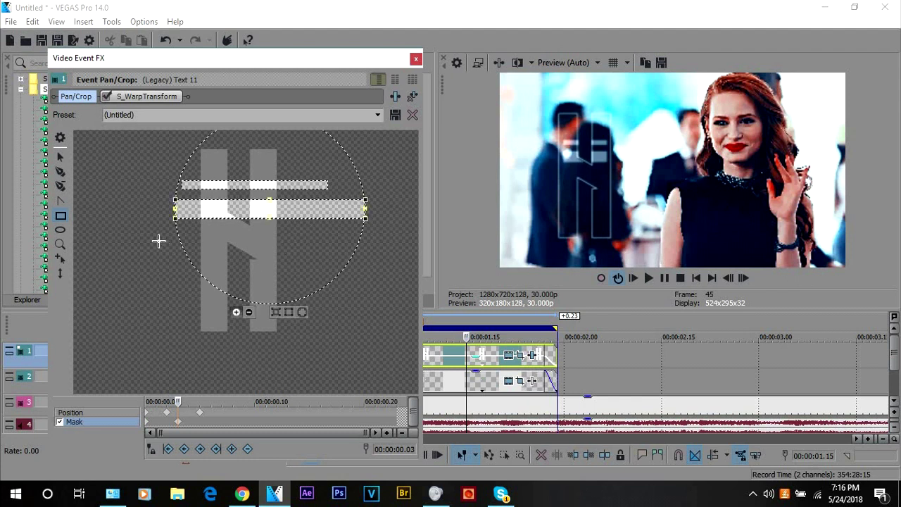
{"action": "left_click_drag", "start_coordinate": [158, 241], "coordinate": [397, 226]}
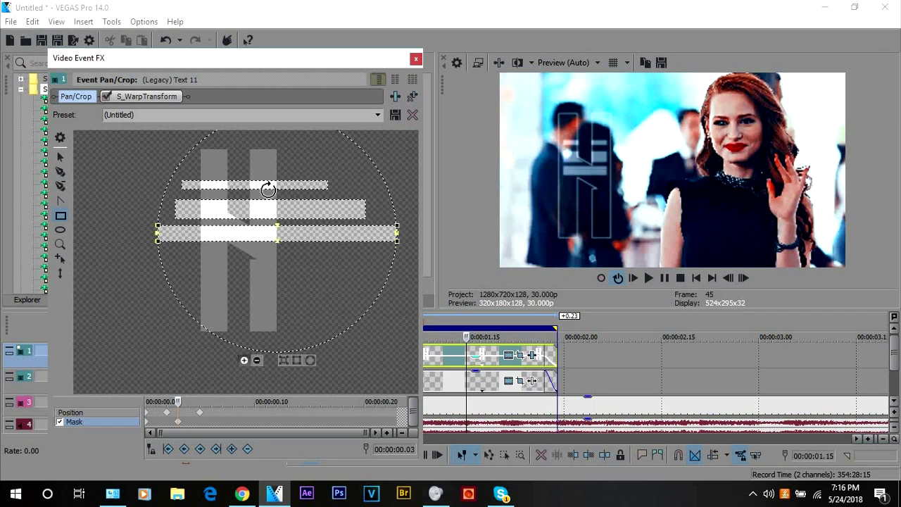
{"action": "left_click", "coordinate": [121, 263]}
Select all mask points and rotate the three stripes clockwise.
{"action": "right_click", "coordinate": [217, 244]}
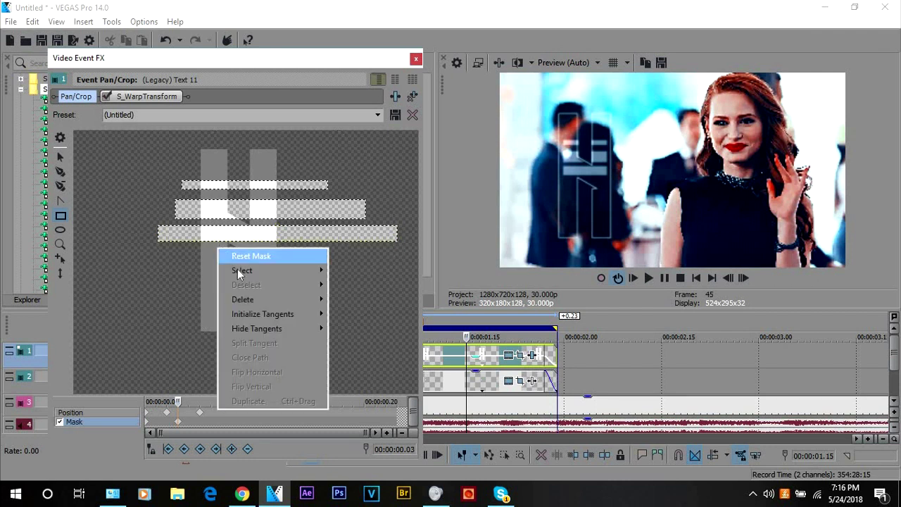
{"action": "mouse_move", "coordinate": [297, 271]}
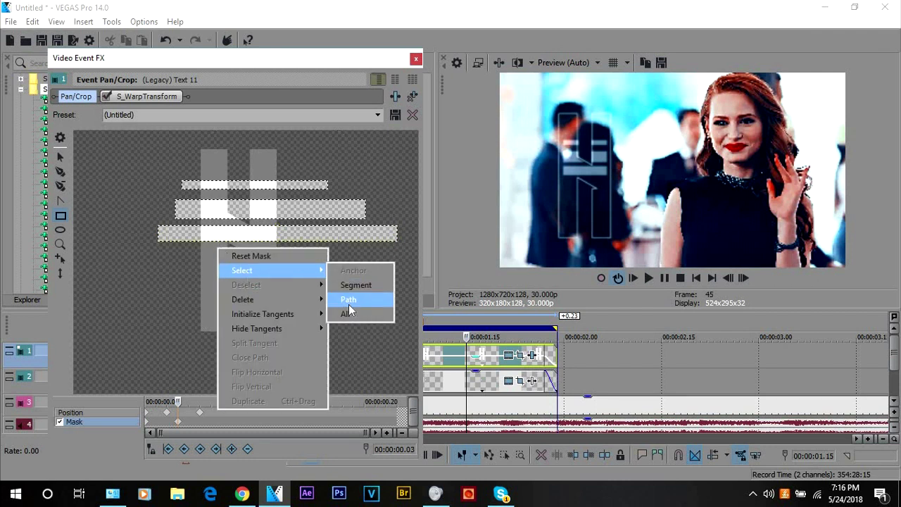
{"action": "left_click", "coordinate": [349, 315]}
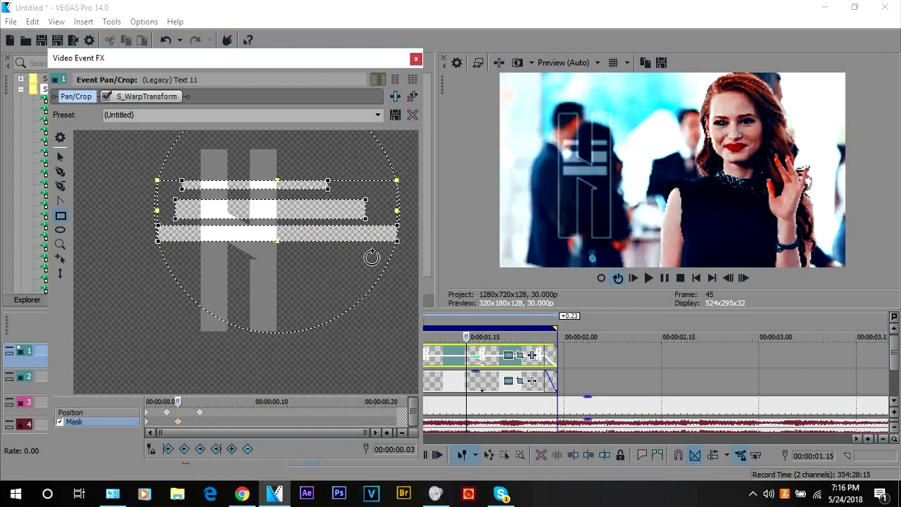
{"action": "left_click_drag", "start_coordinate": [372, 257], "coordinate": [353, 284]}
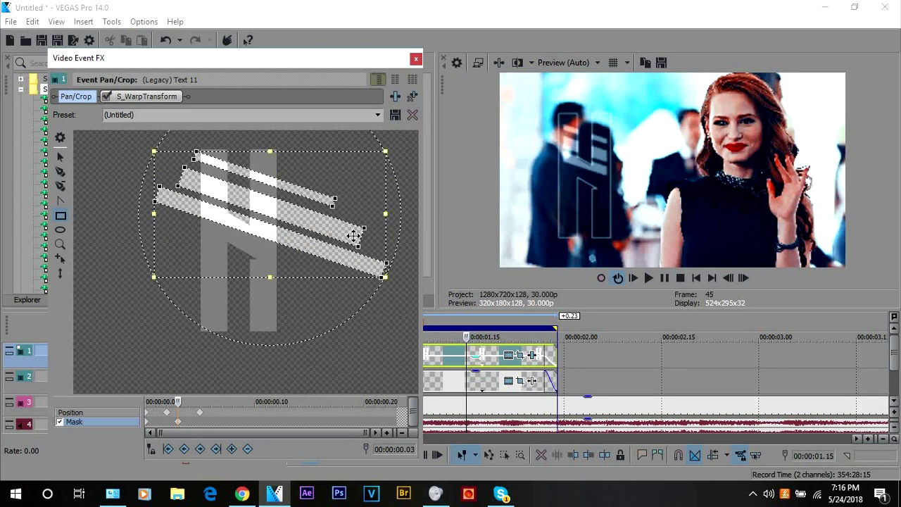
{"action": "left_click", "coordinate": [409, 195]}
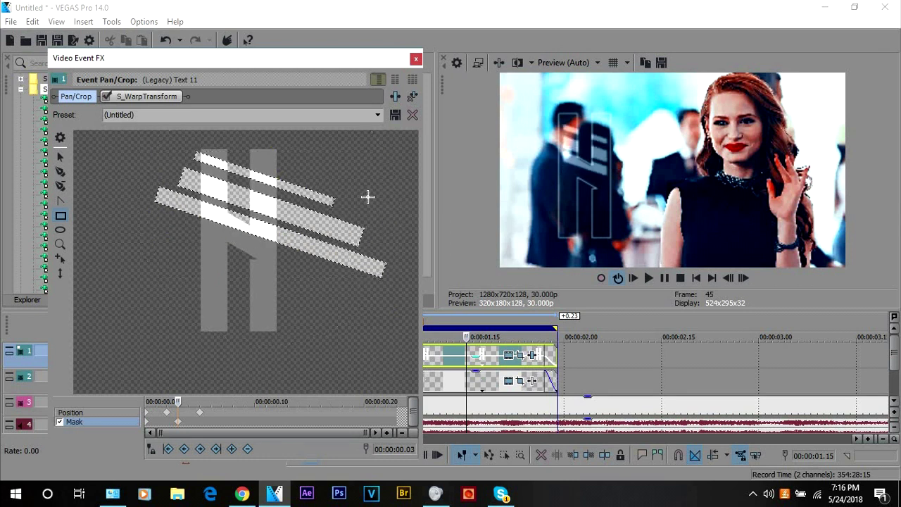
Set each of the three stripes to Negative Mask so they cut holes.
{"action": "left_click", "coordinate": [331, 200]}
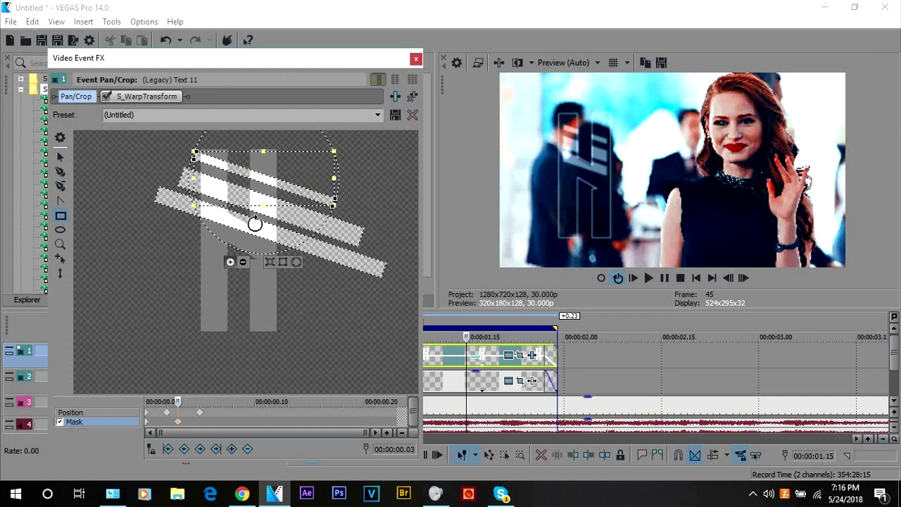
{"action": "left_click", "coordinate": [245, 263]}
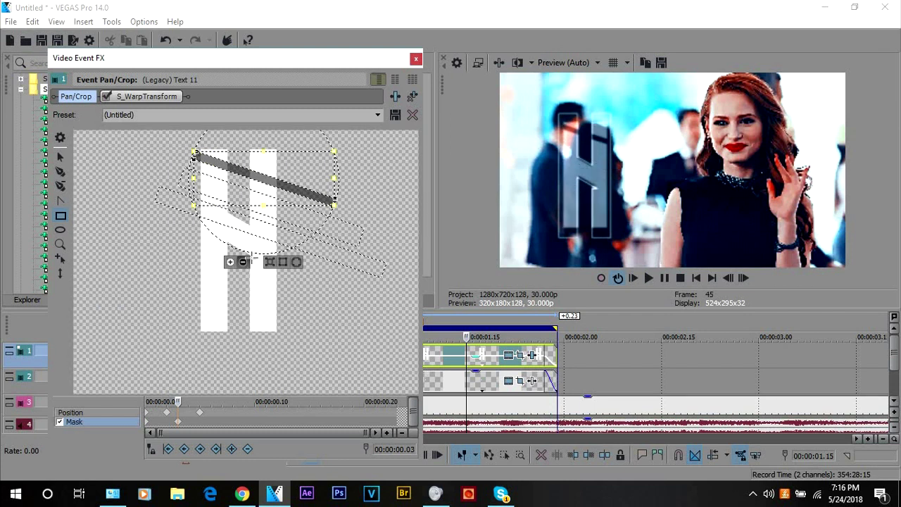
{"action": "left_click", "coordinate": [335, 241]}
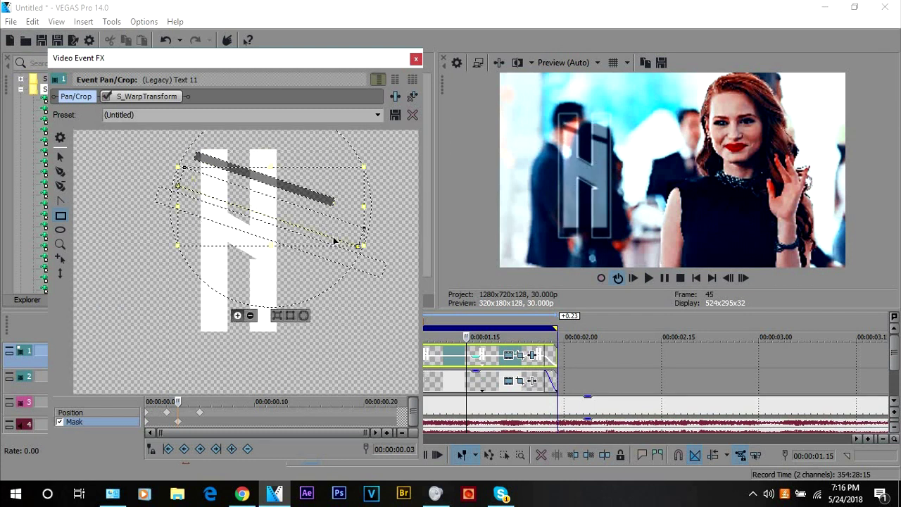
{"action": "left_click", "coordinate": [251, 318]}
{"action": "left_click_drag", "start_coordinate": [356, 268], "coordinate": [356, 273]}
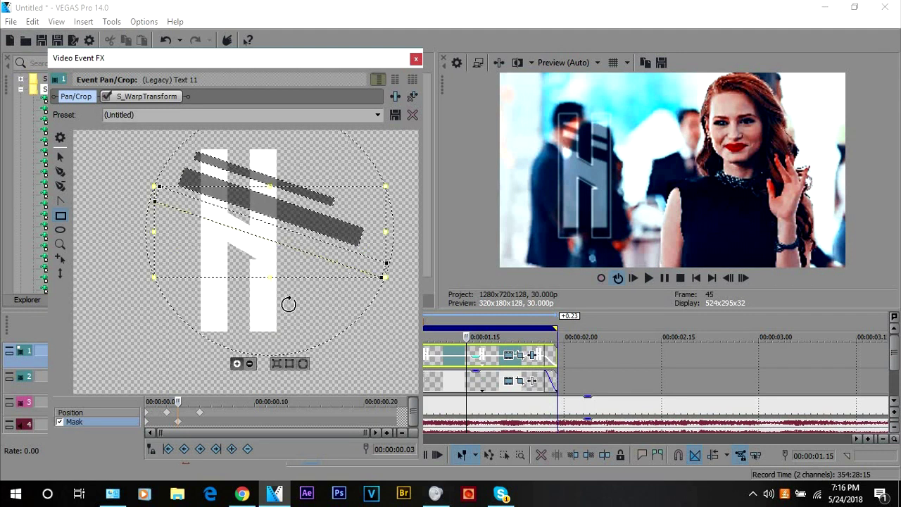
{"action": "left_click", "coordinate": [250, 363]}
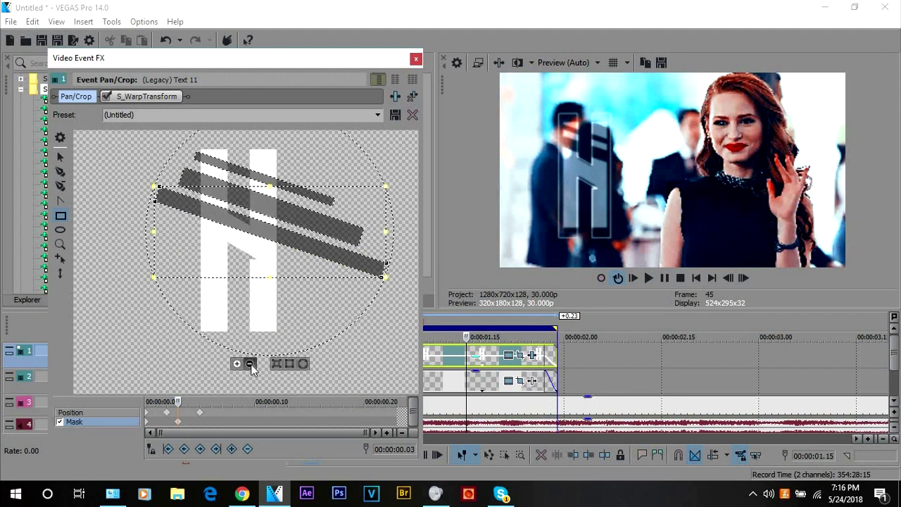
Rotate the stripe group to a new angle, narrow it and move it above the H.
{"action": "right_click", "coordinate": [308, 274]}
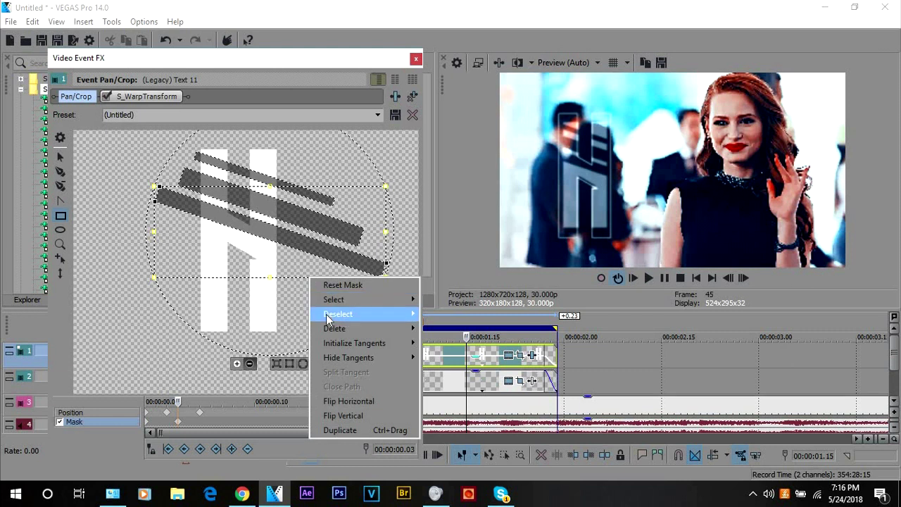
{"action": "mouse_move", "coordinate": [370, 301]}
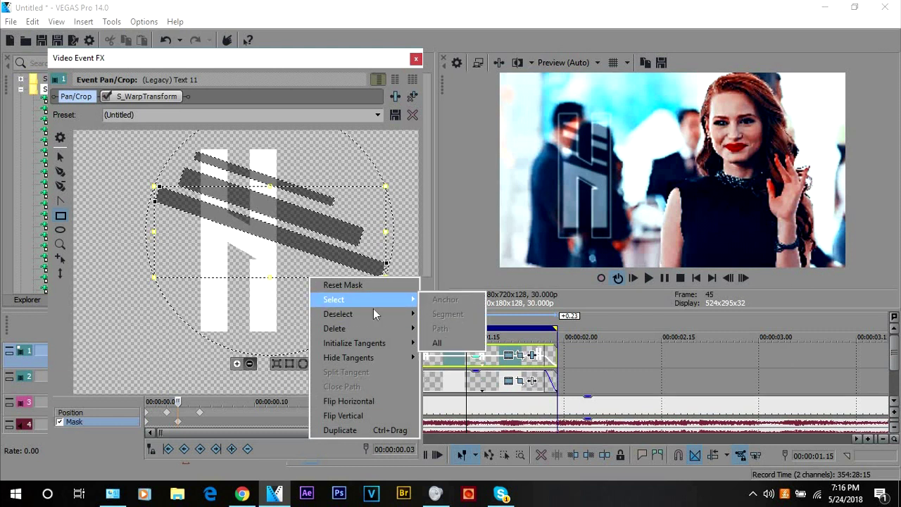
{"action": "left_click", "coordinate": [437, 341]}
{"action": "left_click_drag", "start_coordinate": [362, 287], "coordinate": [359, 217]}
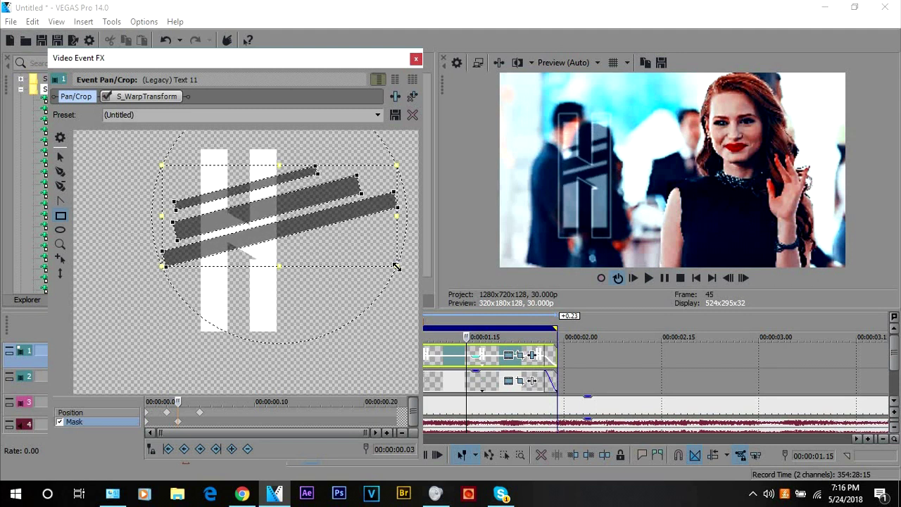
{"action": "left_click_drag", "start_coordinate": [396, 266], "coordinate": [347, 276]}
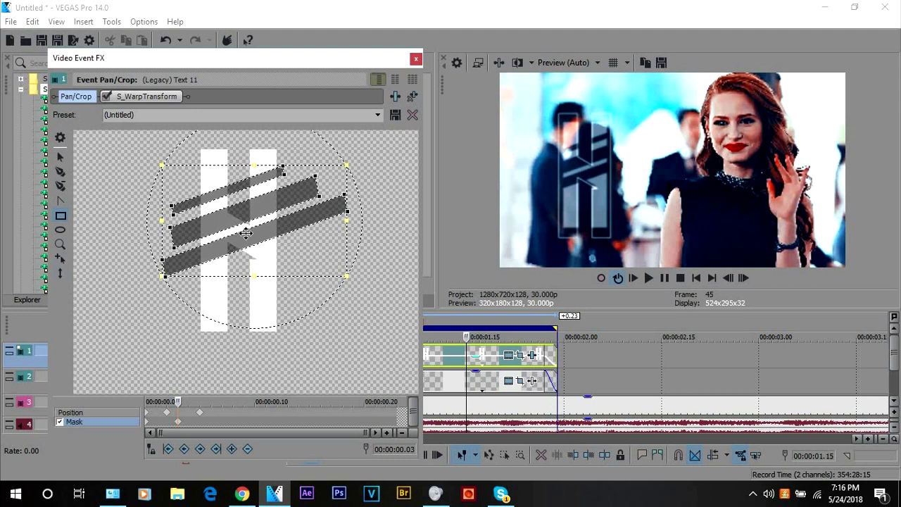
{"action": "left_click_drag", "start_coordinate": [245, 233], "coordinate": [221, 176]}
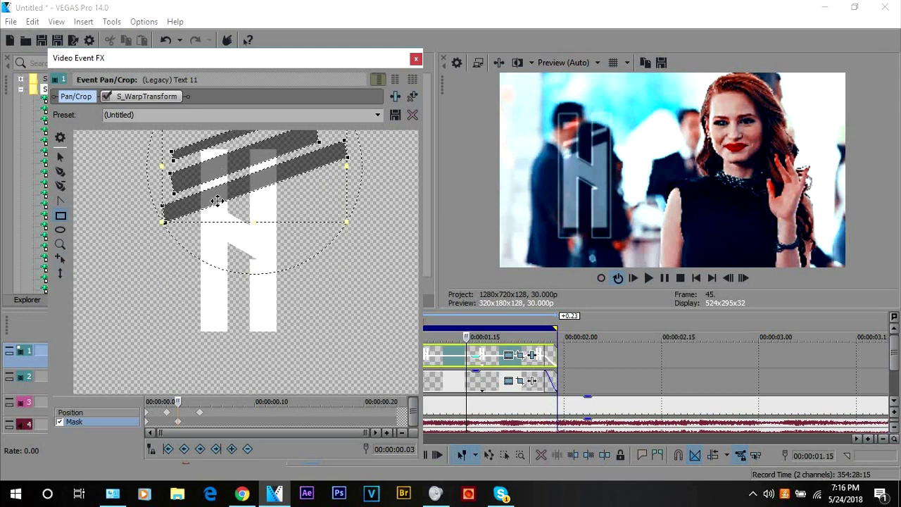
Delete the first and extra mask keyframes.
{"action": "left_click", "coordinate": [150, 425]}
{"action": "right_click", "coordinate": [148, 424]}
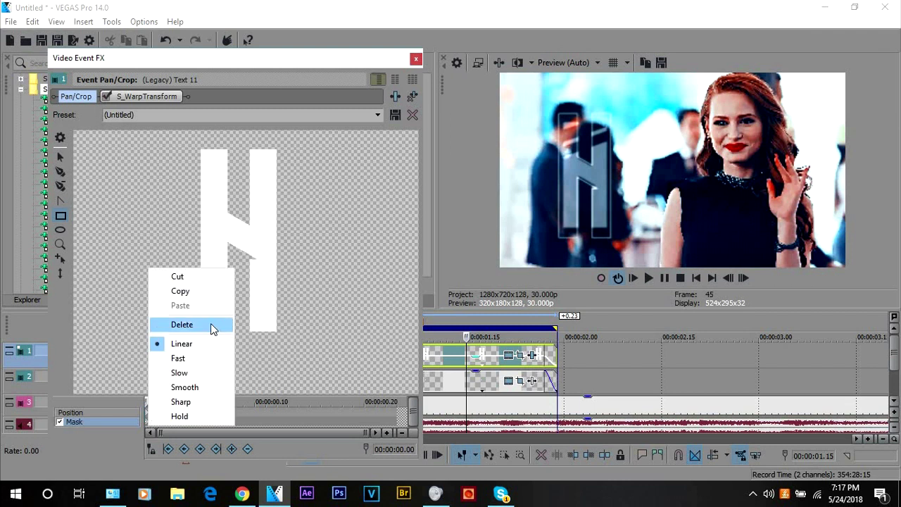
{"action": "left_click", "coordinate": [210, 323]}
{"action": "left_click", "coordinate": [223, 422]}
{"action": "key", "text": "Delete"}
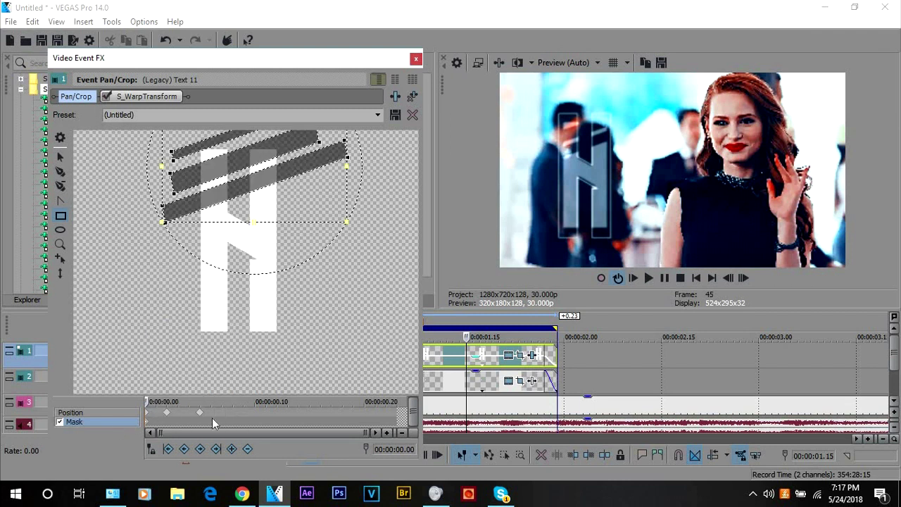
Keyframe the stripes lowered over the letter at 00:00:00.05 and further down at the end.
{"action": "left_click", "coordinate": [200, 420]}
{"action": "left_click_drag", "start_coordinate": [266, 181], "coordinate": [279, 262]}
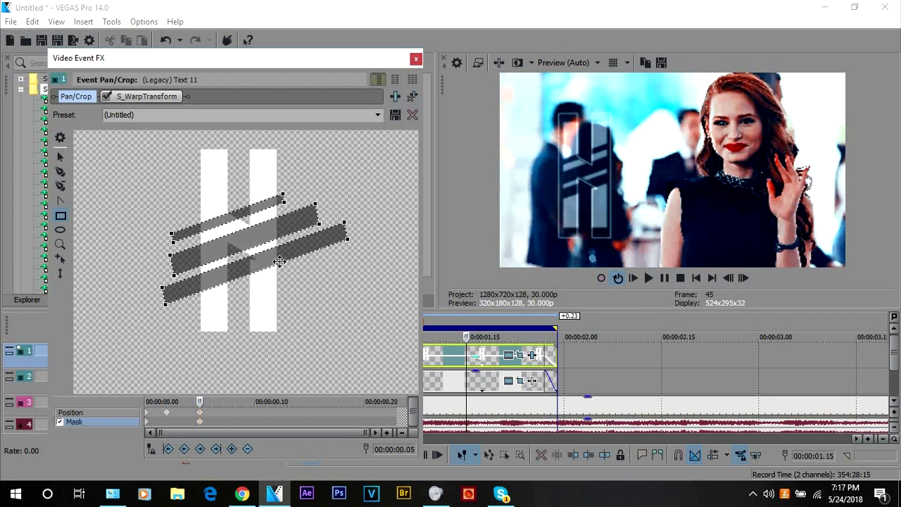
{"action": "left_click", "coordinate": [393, 422]}
{"action": "left_click_drag", "start_coordinate": [286, 244], "coordinate": [288, 262]}
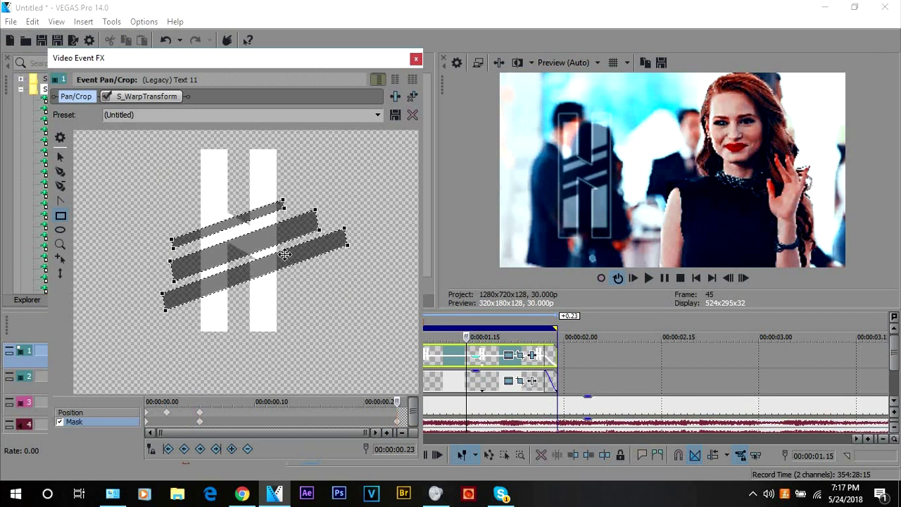
{"action": "left_click", "coordinate": [480, 381]}
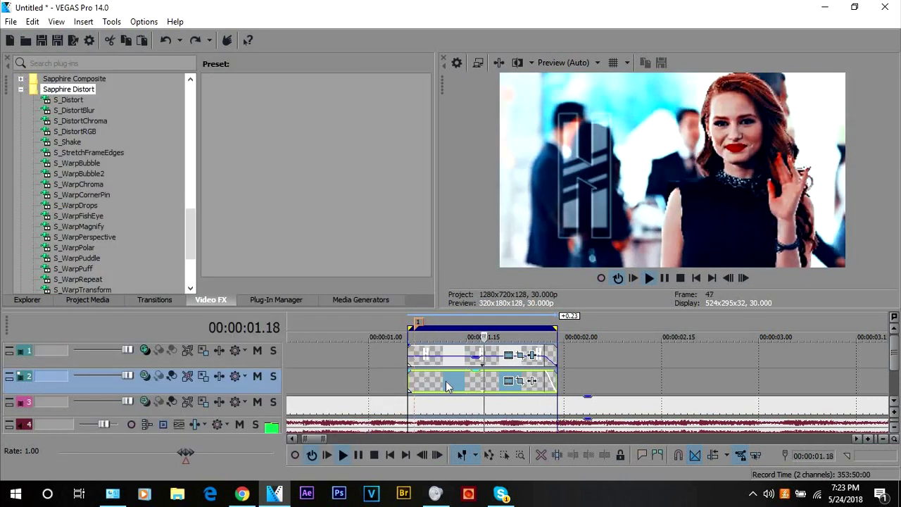
Insert a new video track at the top and begin adding generated media over the event's range.
{"action": "key", "text": "space"}
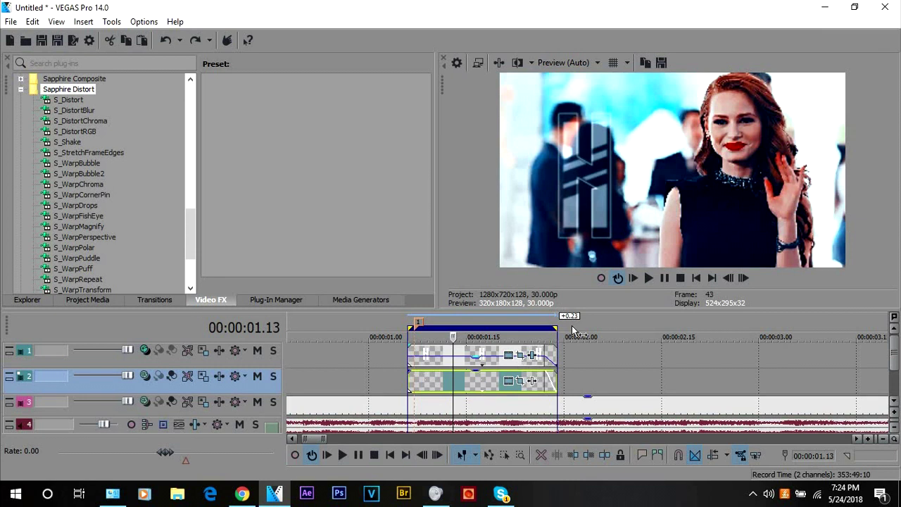
{"action": "right_click", "coordinate": [130, 367]}
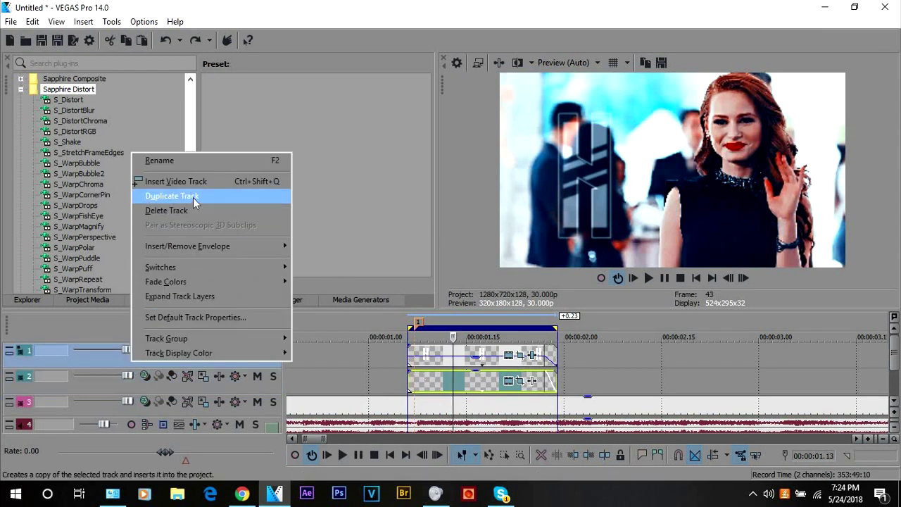
{"action": "left_click", "coordinate": [190, 180]}
{"action": "left_click", "coordinate": [423, 358]}
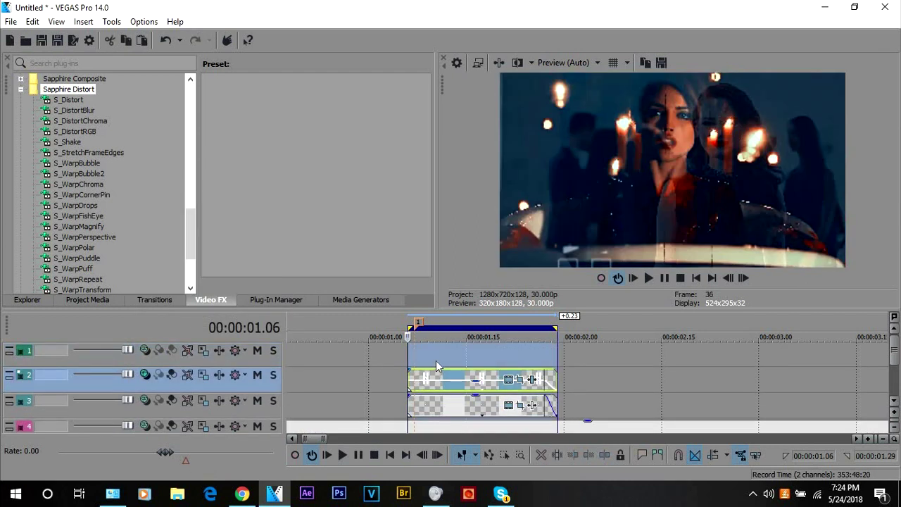
{"action": "right_click", "coordinate": [438, 359]}
{"action": "left_click", "coordinate": [472, 330]}
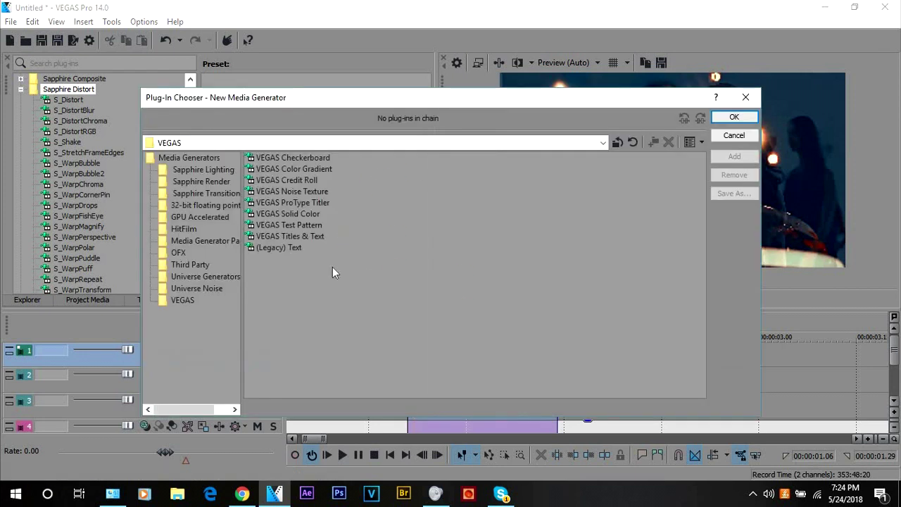
Add a (Legacy) Text generator and replace the sample text with 'HEAVEN'.
{"action": "double_click", "coordinate": [289, 248]}
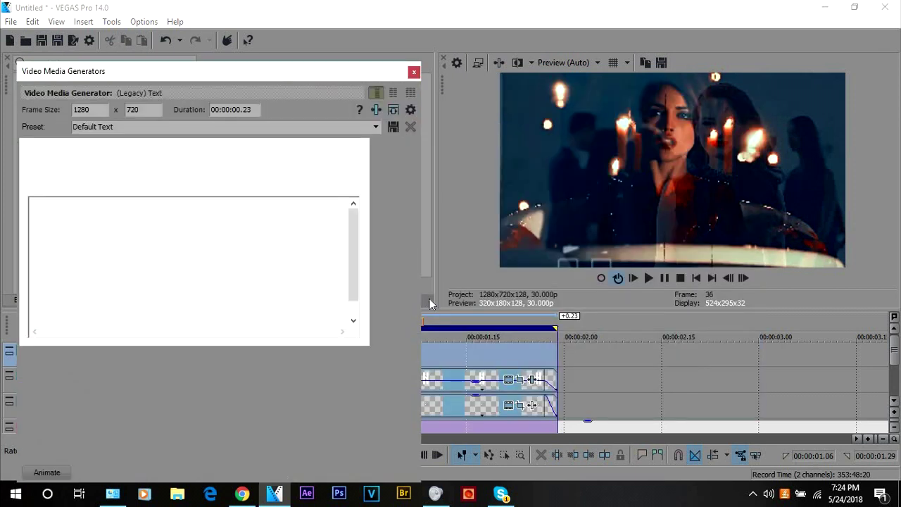
{"action": "left_click_drag", "start_coordinate": [263, 312], "coordinate": [2, 148]}
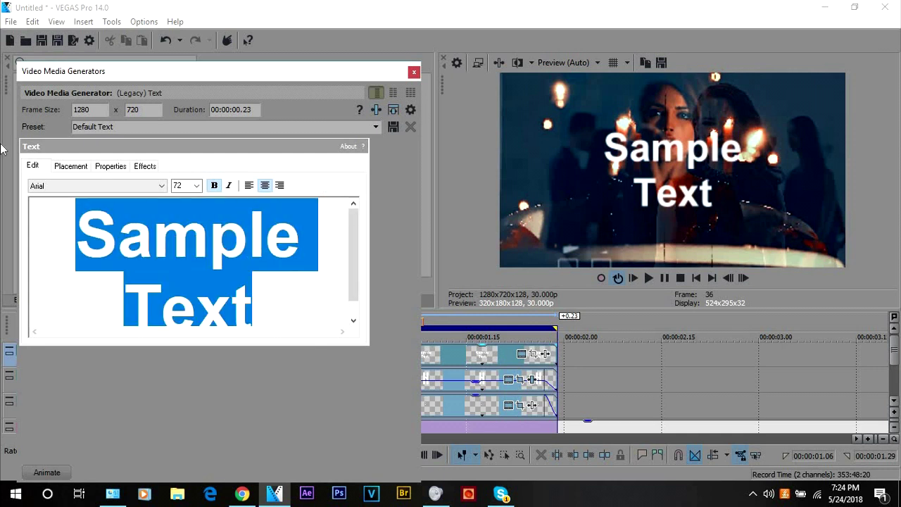
{"action": "type", "text": "H"}
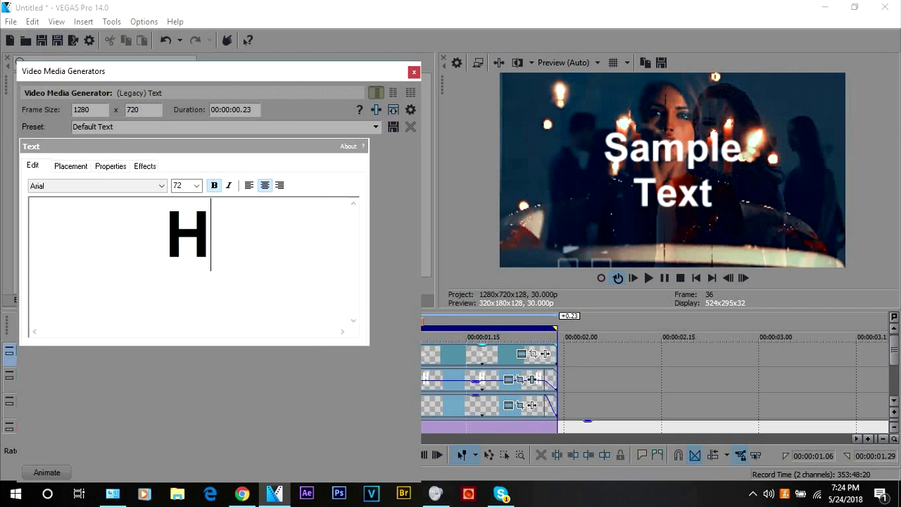
{"action": "type", "text": "EAVEN"}
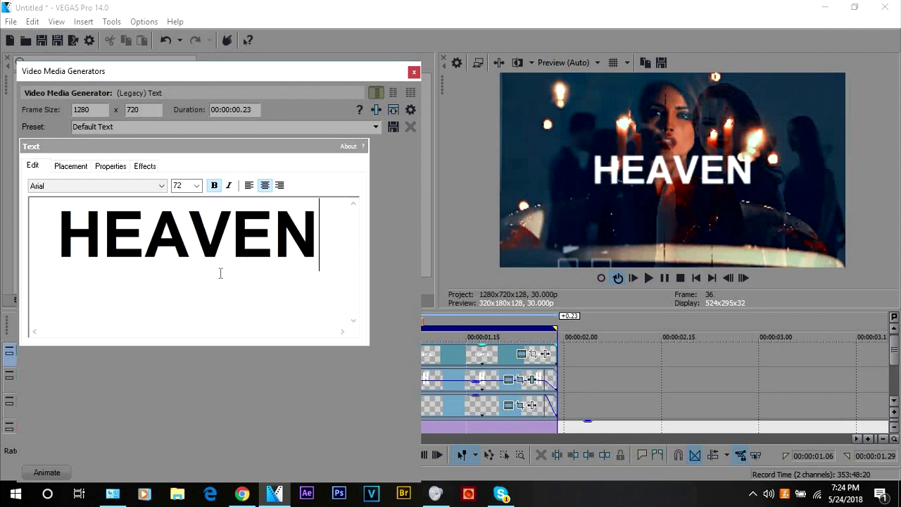
{"action": "left_click", "coordinate": [448, 354]}
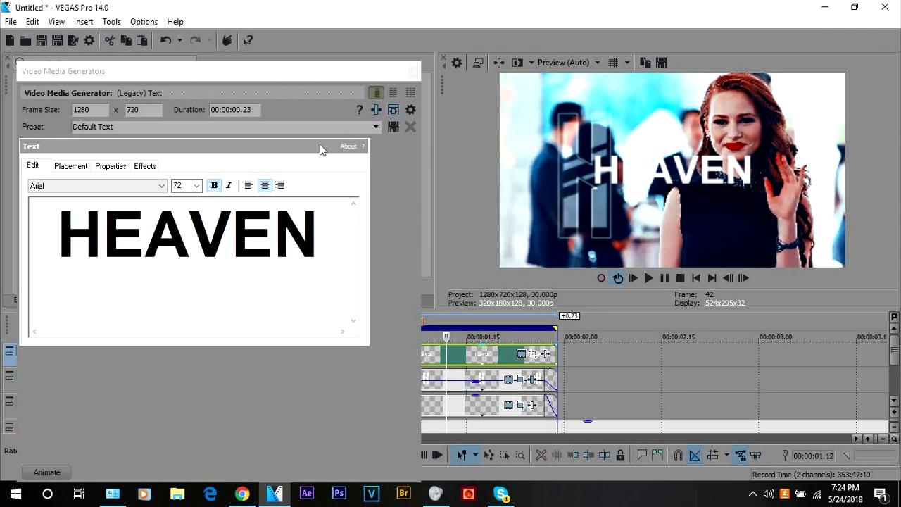
Make HEAVEN non-bold, size 14, in the Futurist Fixed-width font.
{"action": "left_click", "coordinate": [214, 185]}
{"action": "left_click", "coordinate": [198, 185]}
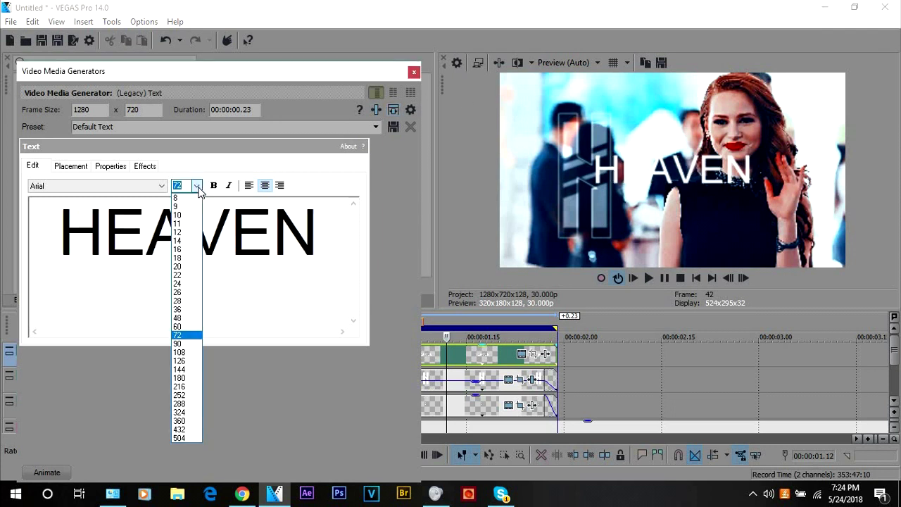
{"action": "left_click", "coordinate": [185, 241]}
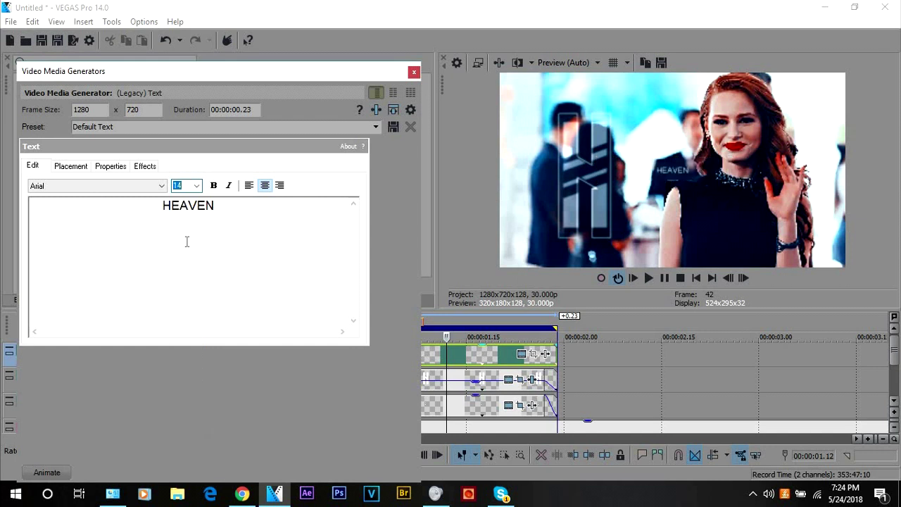
{"action": "left_click", "coordinate": [197, 186]}
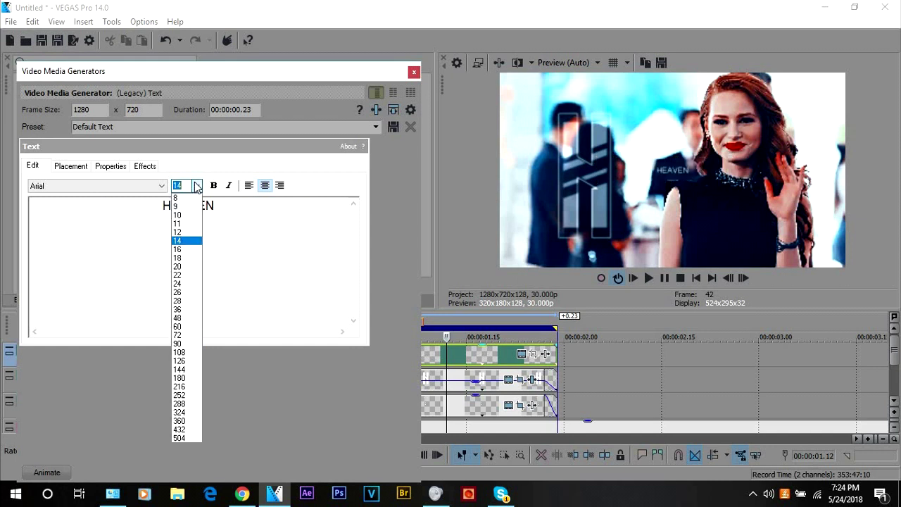
{"action": "left_click", "coordinate": [141, 204]}
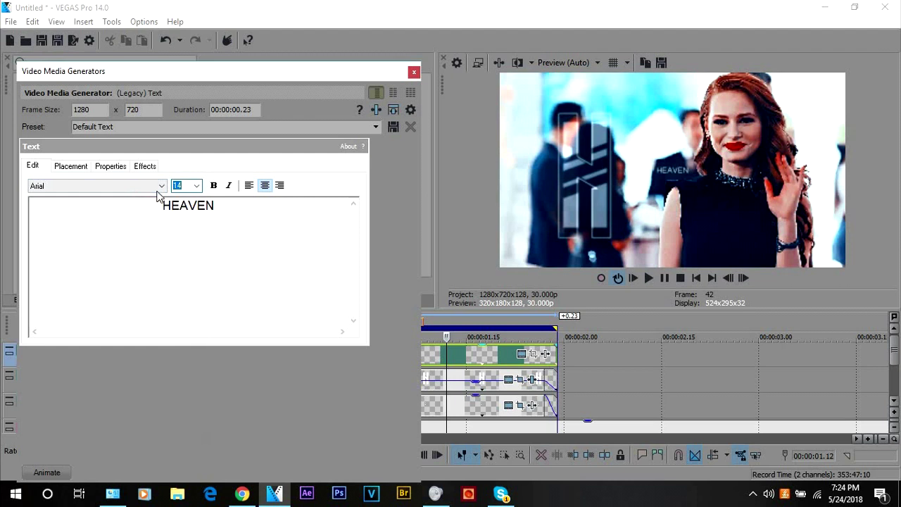
{"action": "left_click", "coordinate": [161, 188]}
{"action": "left_click_drag", "start_coordinate": [162, 240], "coordinate": [154, 299]}
{"action": "left_click", "coordinate": [82, 328]}
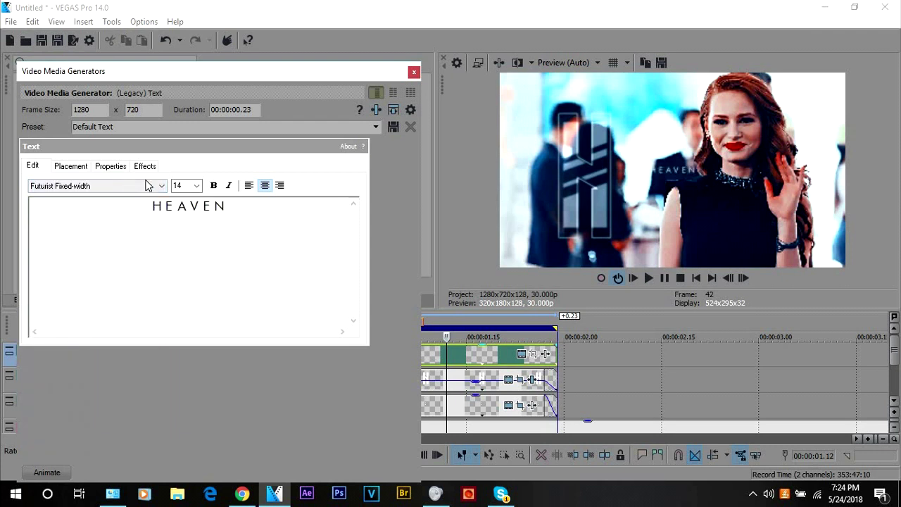
{"action": "left_click", "coordinate": [536, 364]}
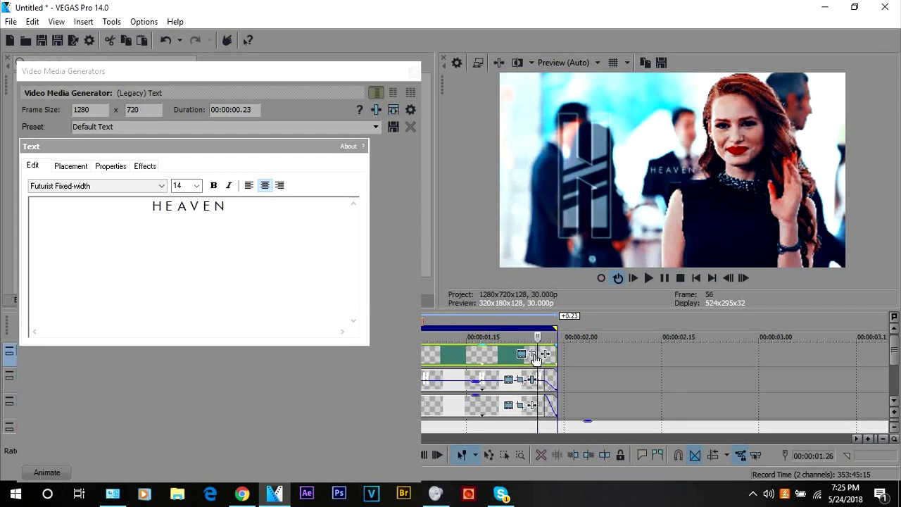
Shift HEAVEN's Pan/Crop framing across the H and set preview quality to Best (Full).
{"action": "left_click", "coordinate": [533, 353]}
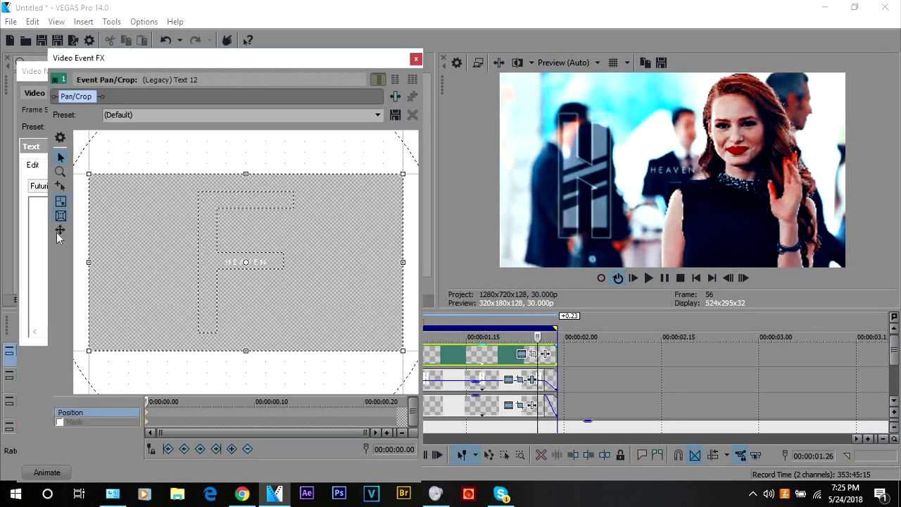
{"action": "left_click_drag", "start_coordinate": [184, 280], "coordinate": [263, 302]}
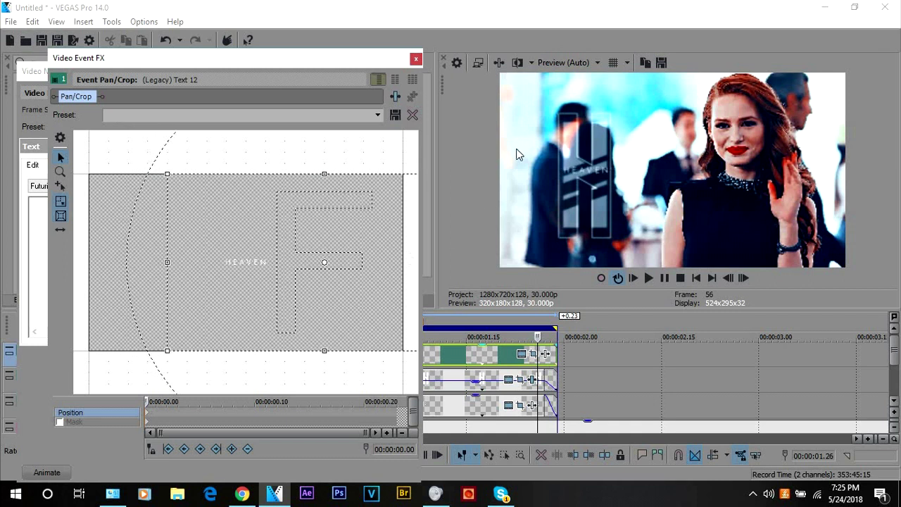
{"action": "left_click", "coordinate": [563, 62]}
{"action": "mouse_move", "coordinate": [578, 126]}
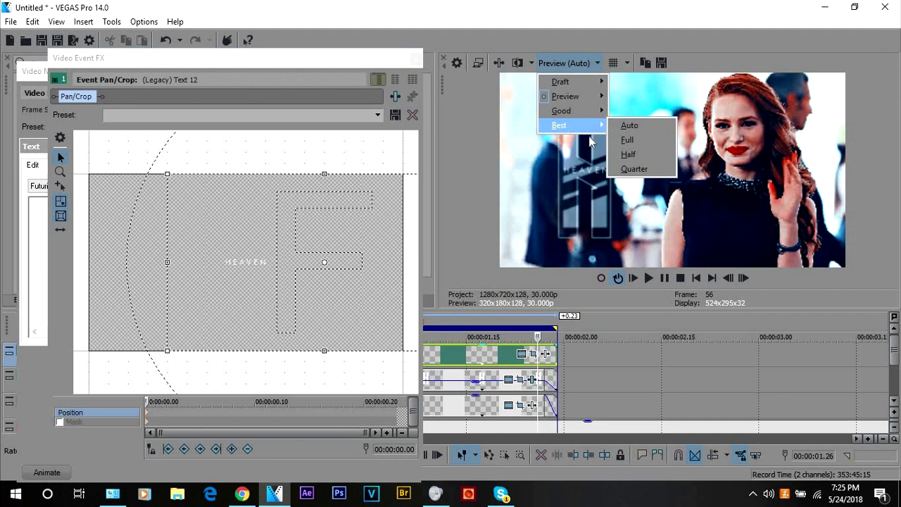
{"action": "left_click", "coordinate": [648, 139]}
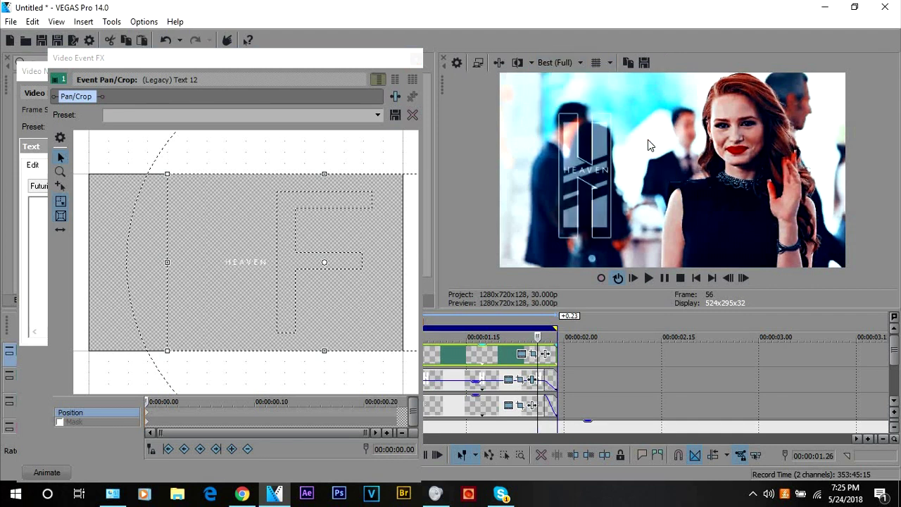
{"action": "left_click", "coordinate": [17, 71]}
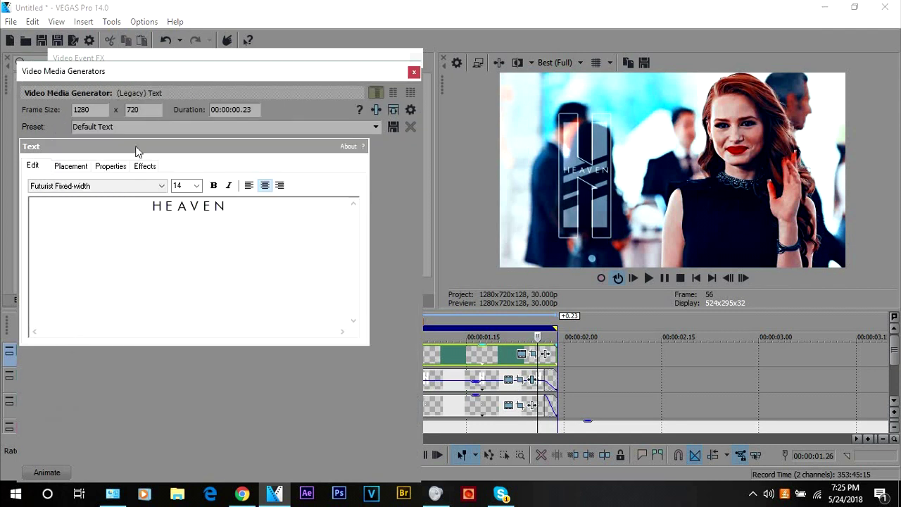
Make HEAVEN bold at size 18 and widen its Scaling property to 1.555.
{"action": "left_click", "coordinate": [214, 186]}
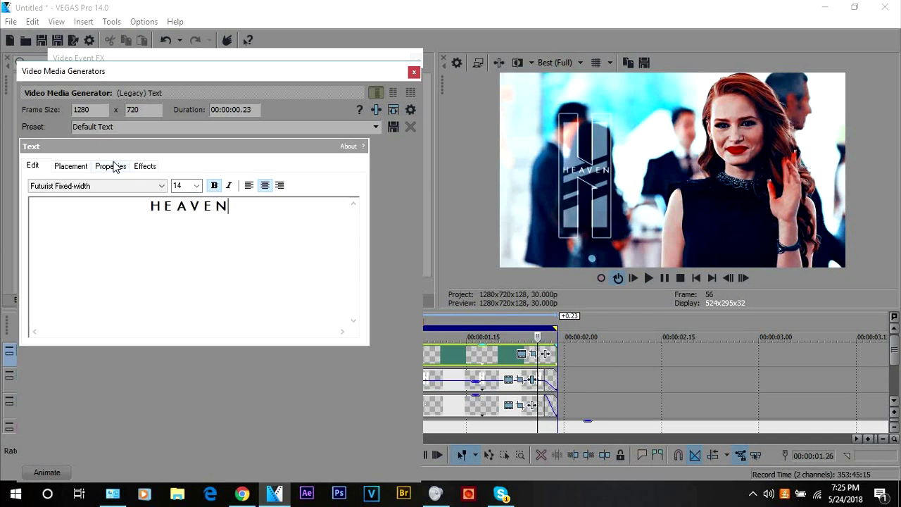
{"action": "left_click", "coordinate": [200, 189]}
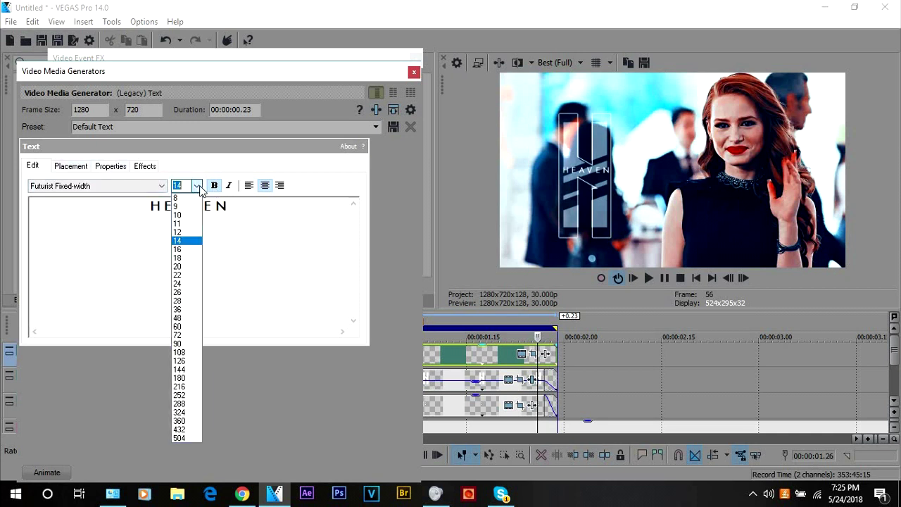
{"action": "left_click", "coordinate": [187, 260]}
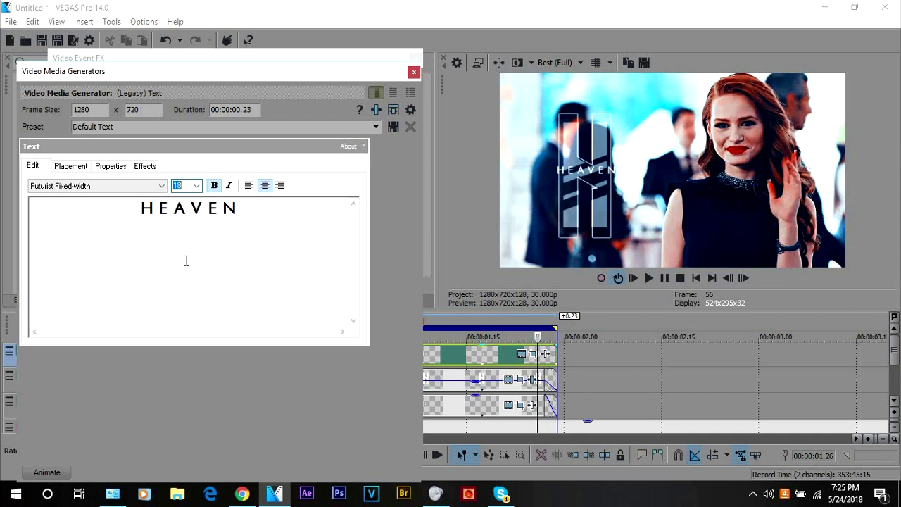
{"action": "left_click", "coordinate": [110, 166]}
{"action": "mouse_move", "coordinate": [112, 319]}
{"action": "left_mouse_down"}
{"action": "mouse_move", "coordinate": [130, 320]}
{"action": "mouse_move", "coordinate": [111, 326]}
{"action": "mouse_move", "coordinate": [119, 329]}
{"action": "left_mouse_up"}
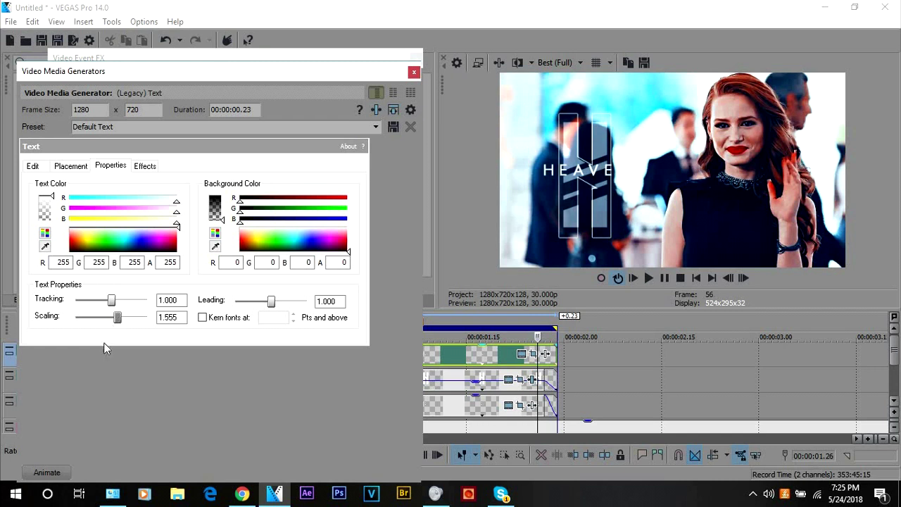
{"action": "left_click", "coordinate": [46, 472]}
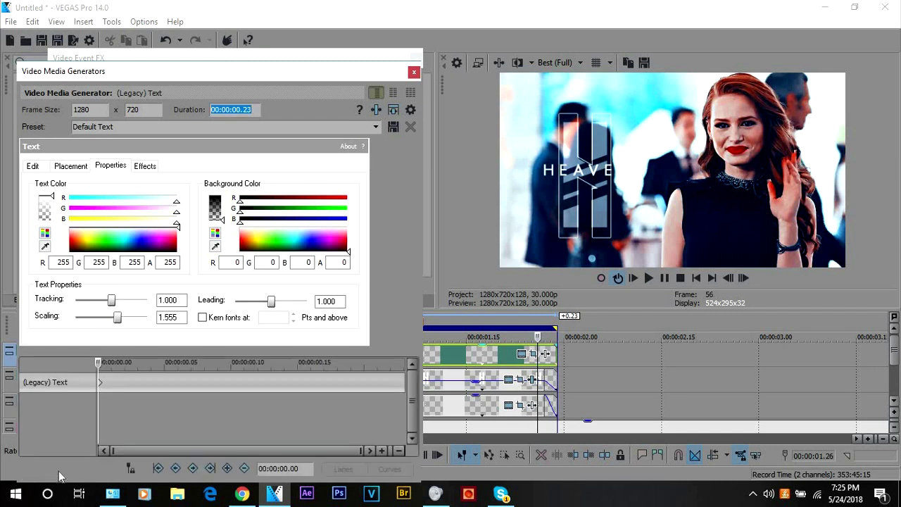
With cursor sync on, keyframe Scaling at 1.000 at 00:00:00.12 and play to check.
{"action": "left_click", "coordinate": [130, 468]}
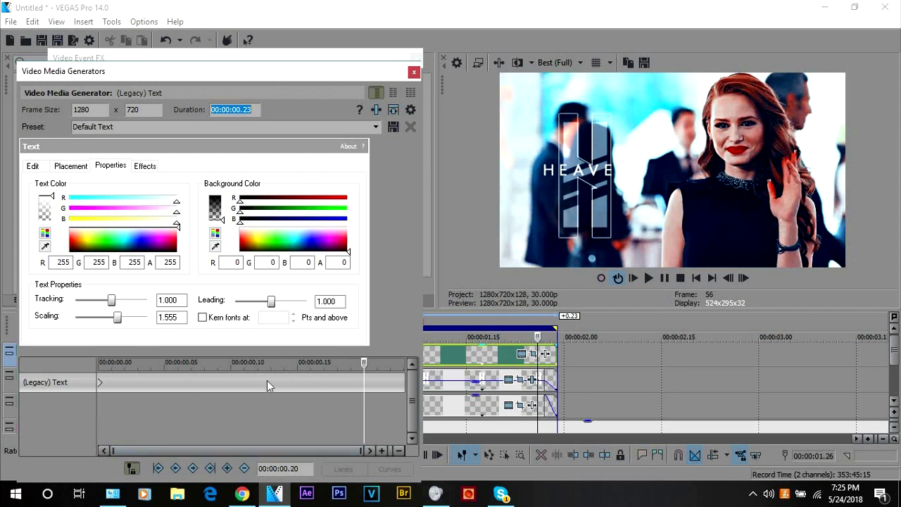
{"action": "left_click", "coordinate": [486, 355]}
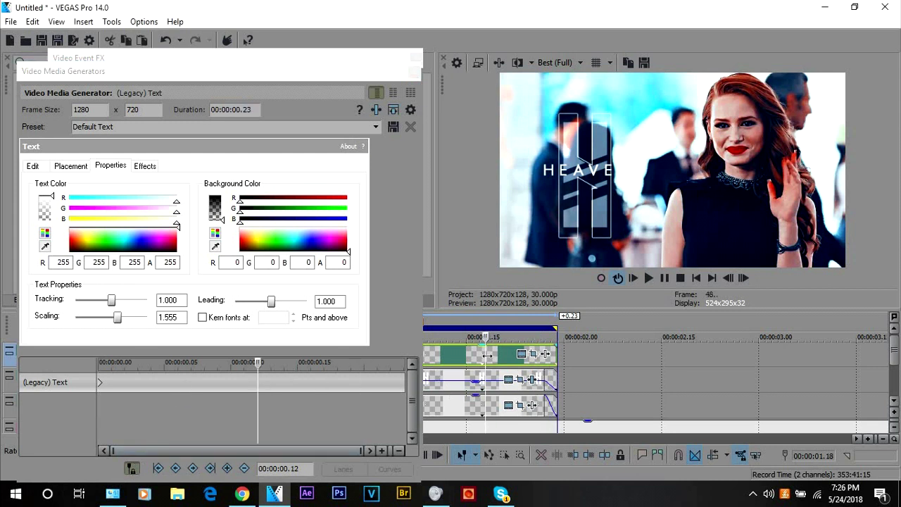
{"action": "double_click", "coordinate": [119, 319]}
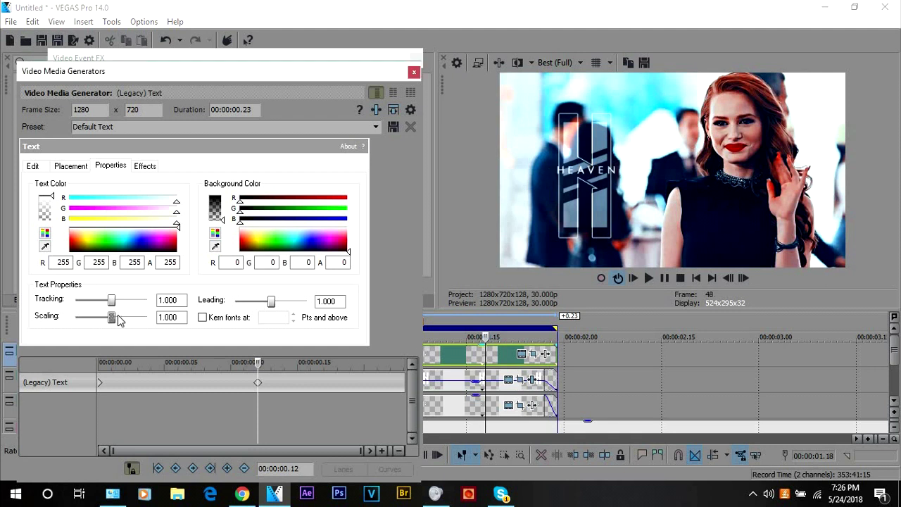
{"action": "left_click", "coordinate": [580, 62]}
{"action": "left_click", "coordinate": [475, 354]}
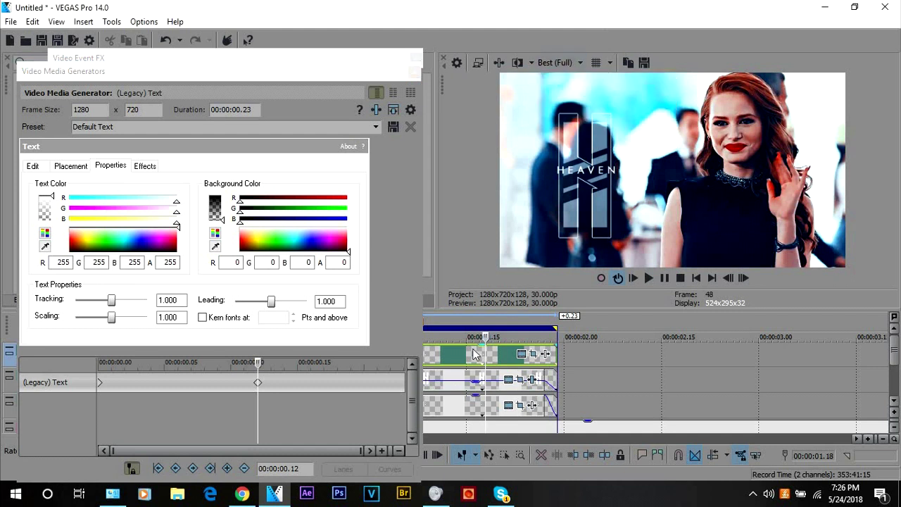
{"action": "left_click", "coordinate": [214, 391]}
{"action": "key", "text": "space"}
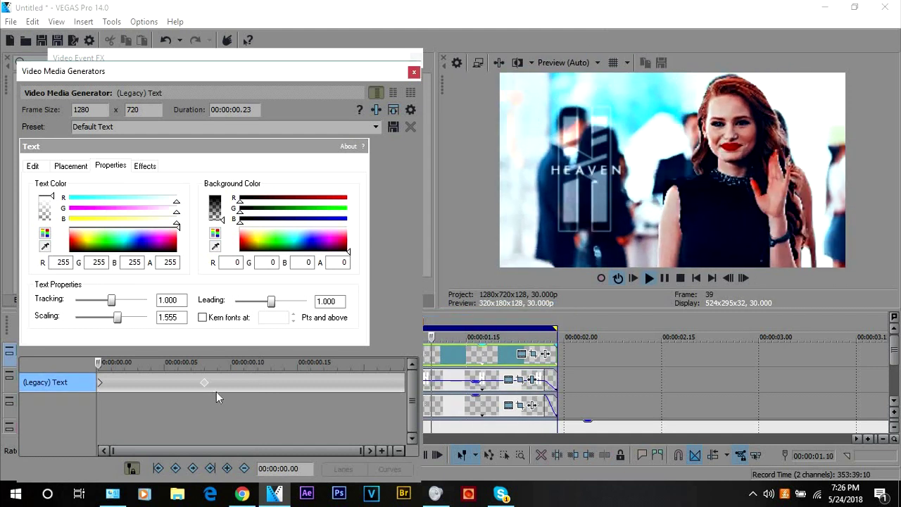
{"action": "left_click", "coordinate": [414, 71]}
Stop playback and trim the top HEAVEN event's start slightly later, near 01.10.
{"action": "key", "text": "space"}
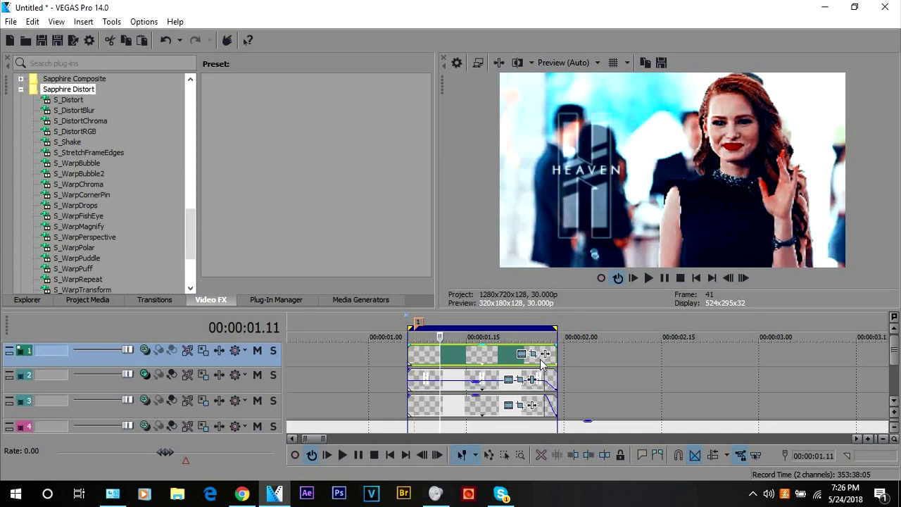
{"action": "left_click", "coordinate": [408, 405]}
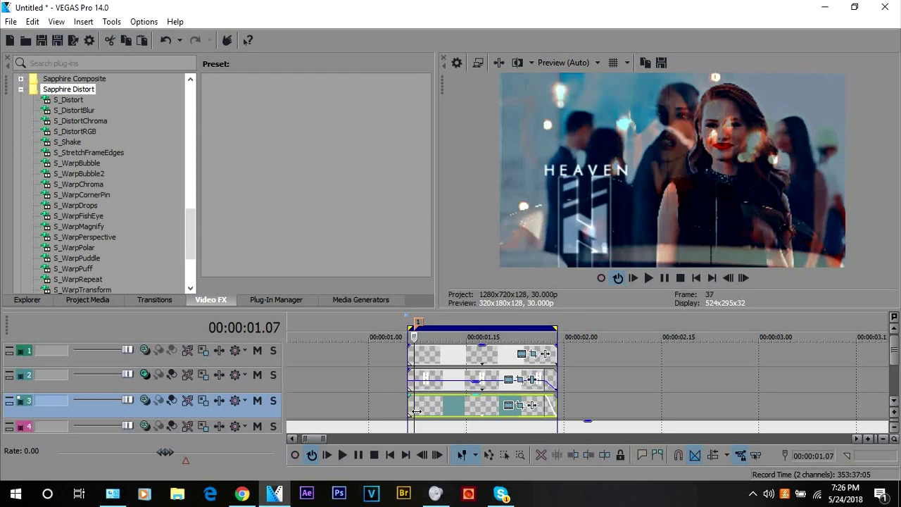
{"action": "left_click", "coordinate": [434, 405]}
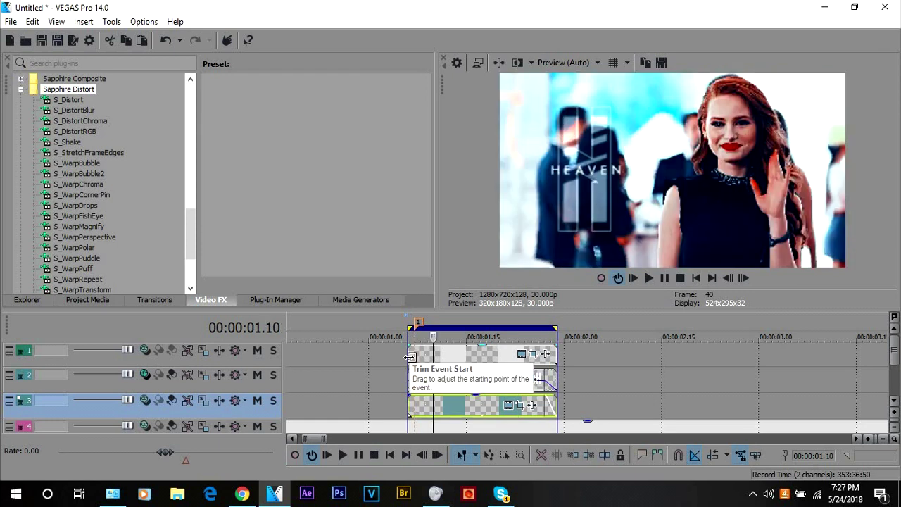
{"action": "left_click_drag", "start_coordinate": [411, 357], "coordinate": [420, 358]}
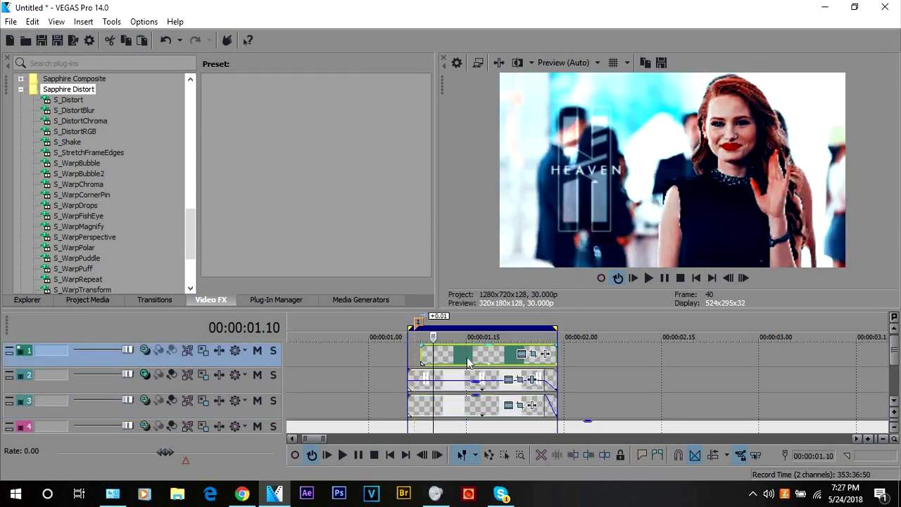